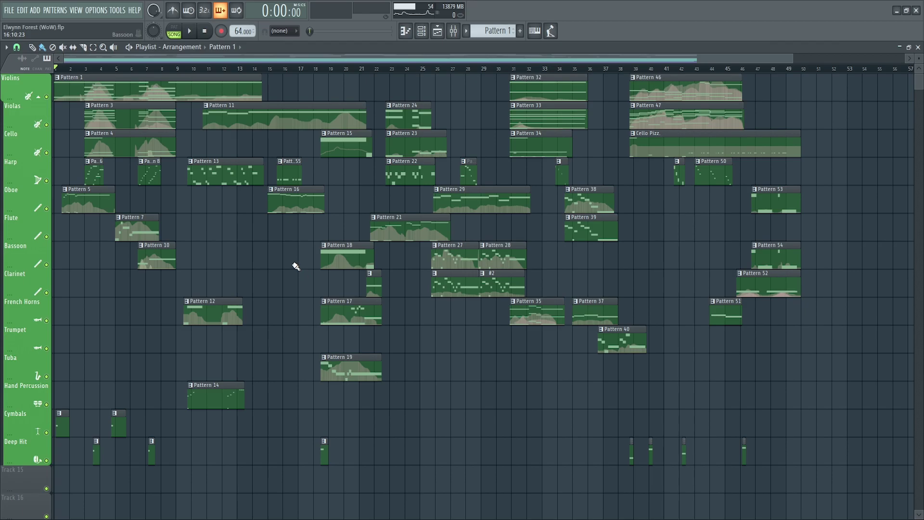
Step: Play the full arrangement from just before bar 3, then stop playback
scroll(217, 269, "up", 6)
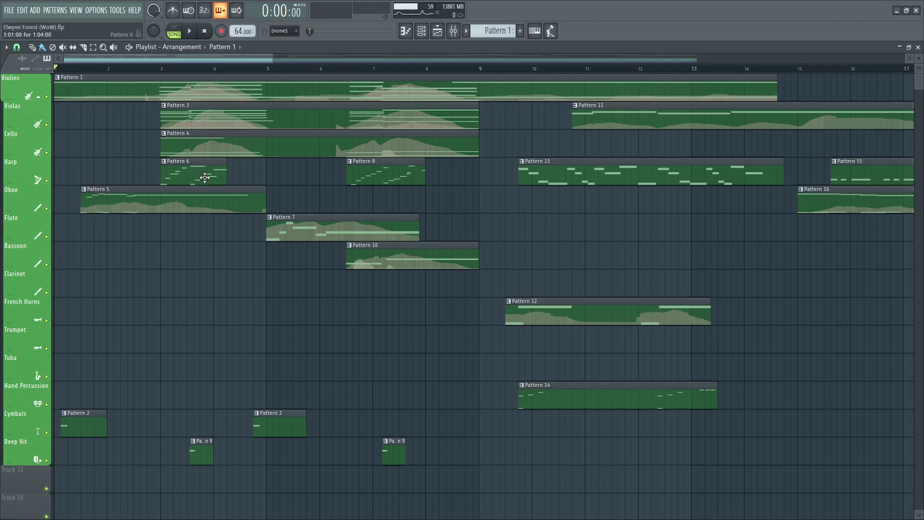
left_click(155, 69)
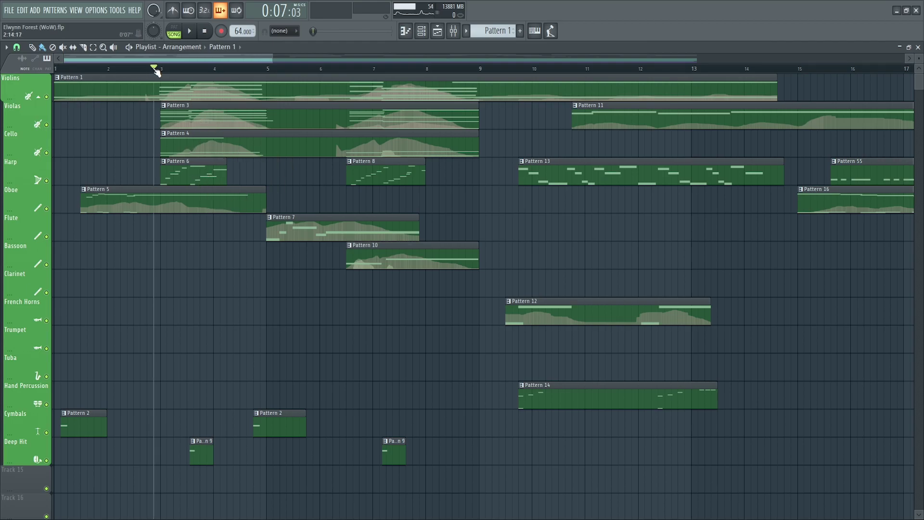
key("space")
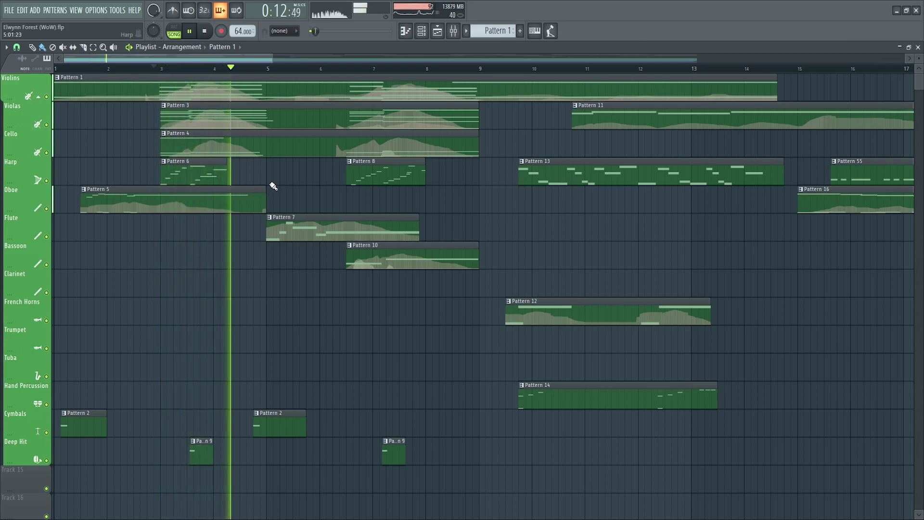
key("space")
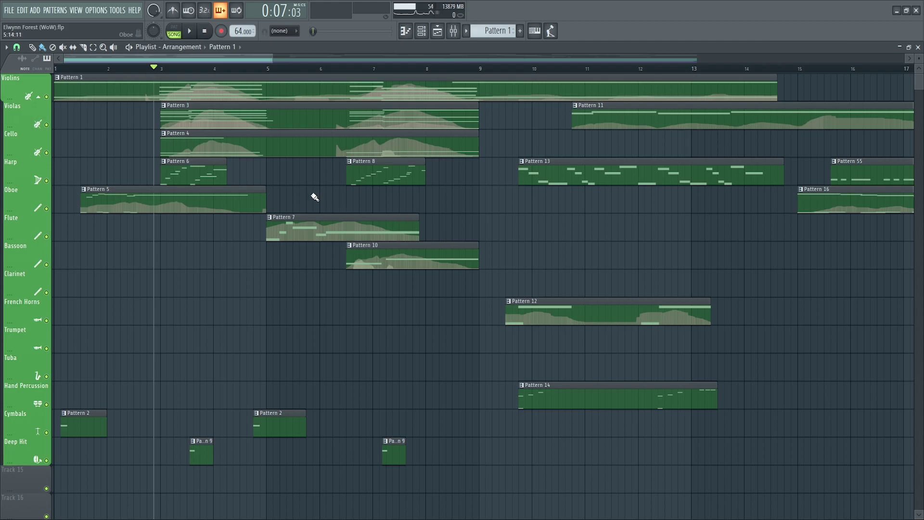
Step: Solo the Violins track and play it from just before bar 3
scroll(304, 210, "up", 3)
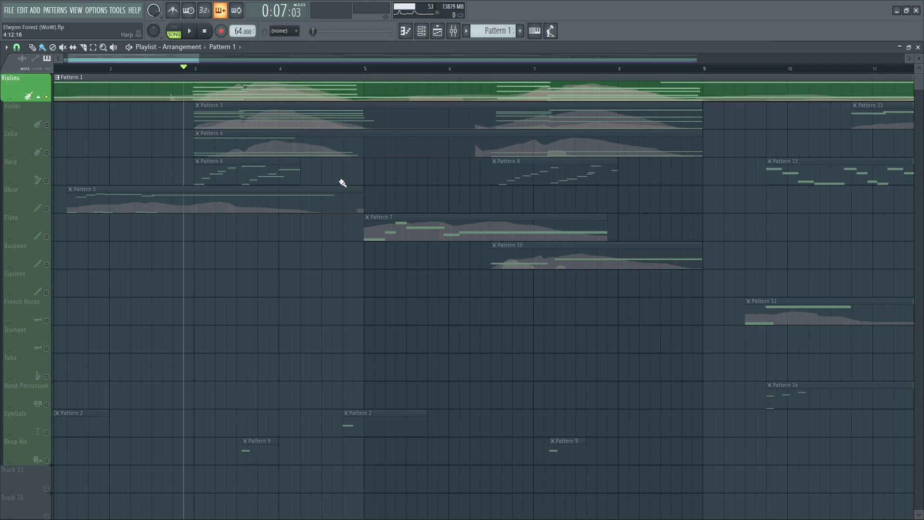
key("space")
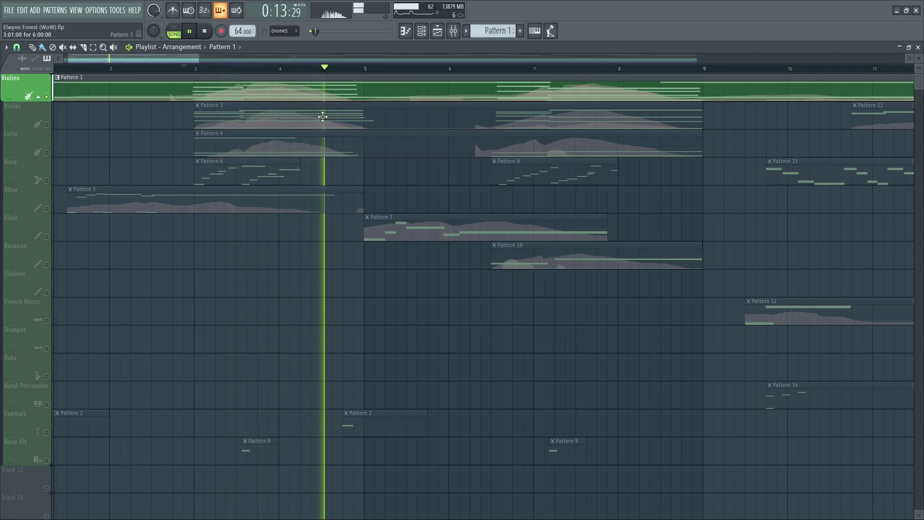
key("space")
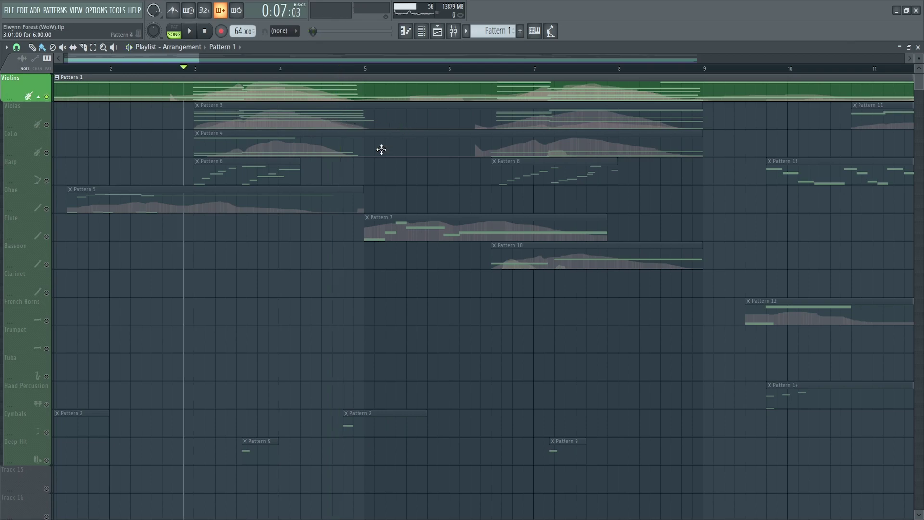
Step: Solo the Violas track and set the playback position to the start of Pattern 47
left_click(45, 117)
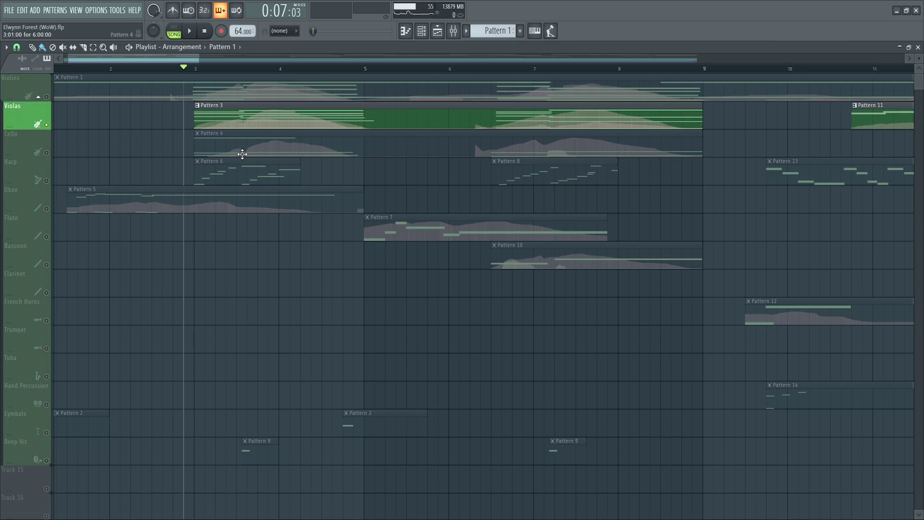
scroll(461, 198, "down", 5)
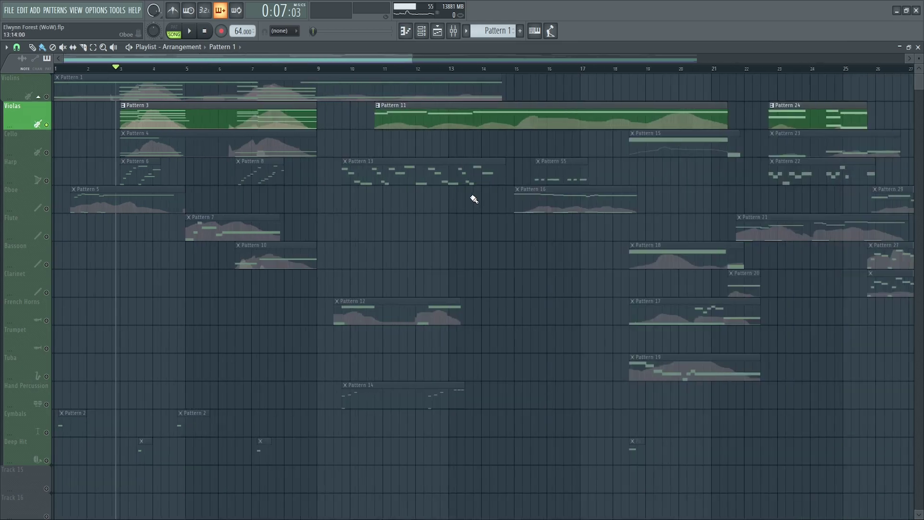
scroll(572, 169, "up", 5)
left_click(474, 68)
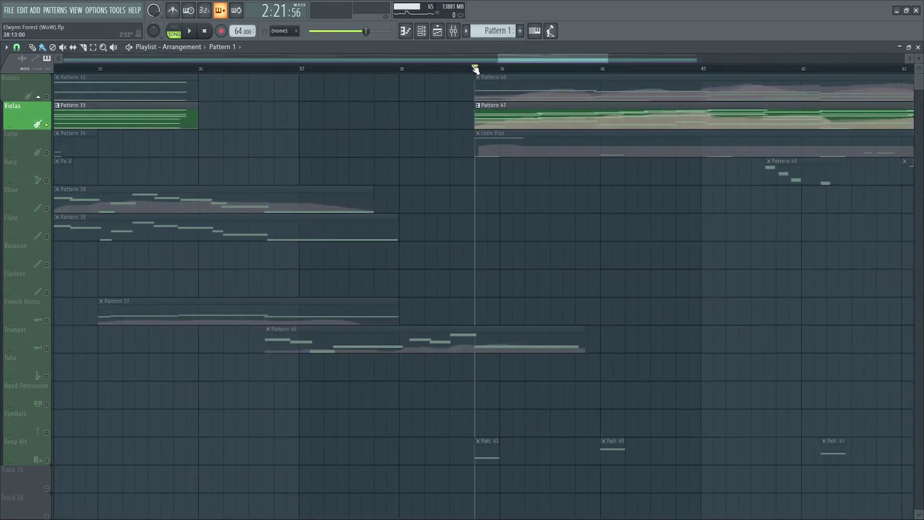
Step: Open the Violas' Pattern 47 in the piano roll, follow its notes during playback, and return to the playlist
double_click(510, 123)
scroll(52, 233, "up", 3)
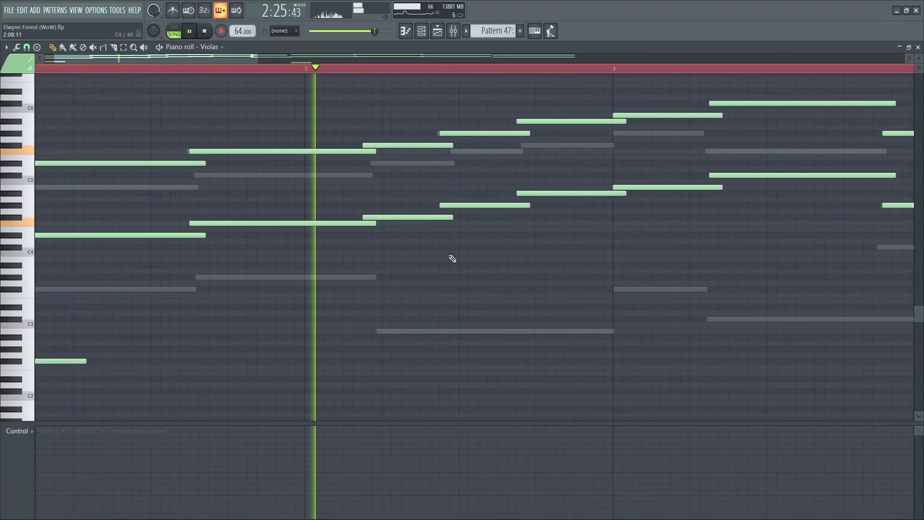
left_click_drag(481, 251, 280, 287)
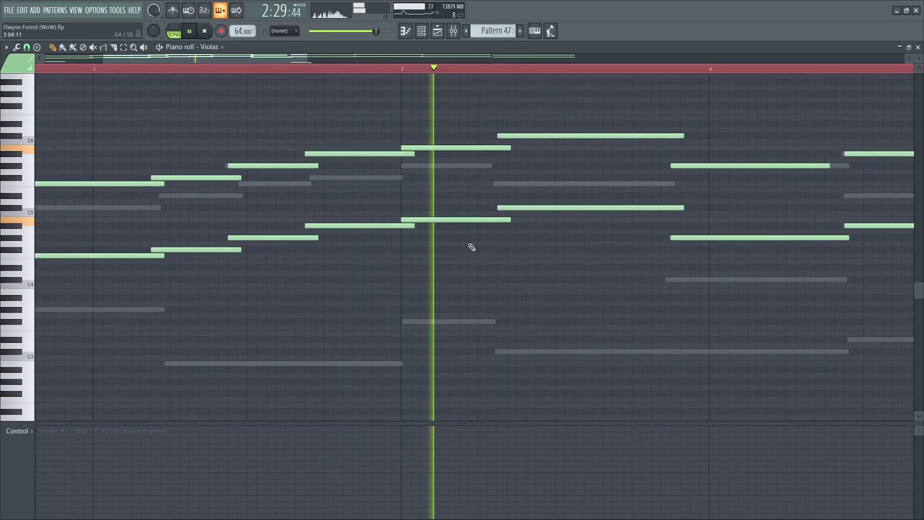
scroll(468, 250, "down", 2)
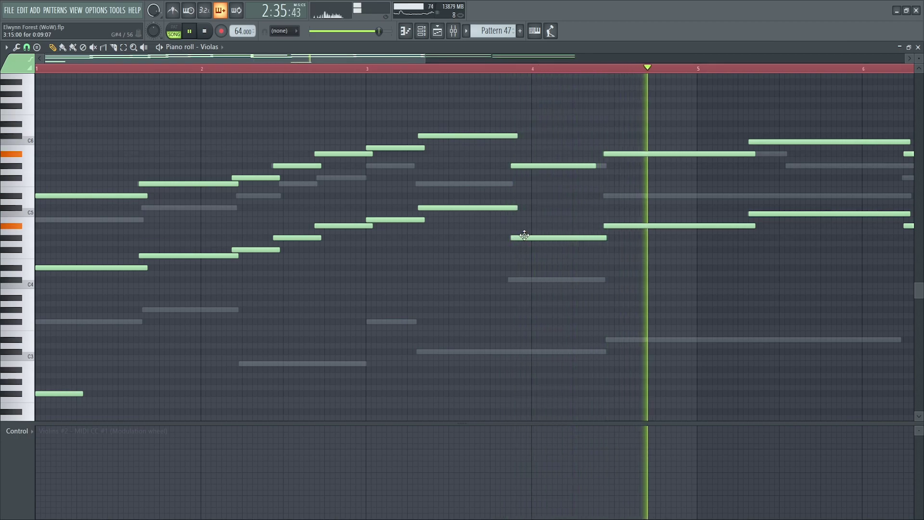
key("space")
key("F5")
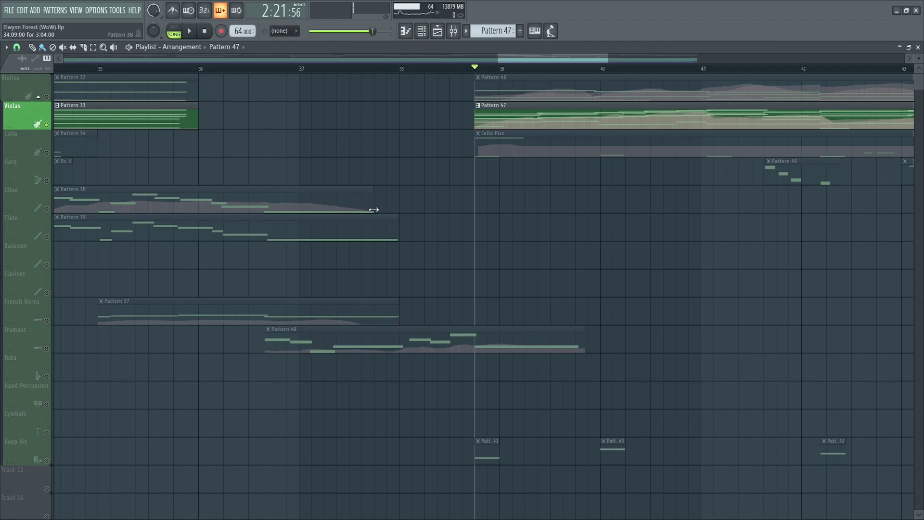
Step: Turn off the Violas solo and play all tracks together from just before bar 3
scroll(392, 213, "down", 10)
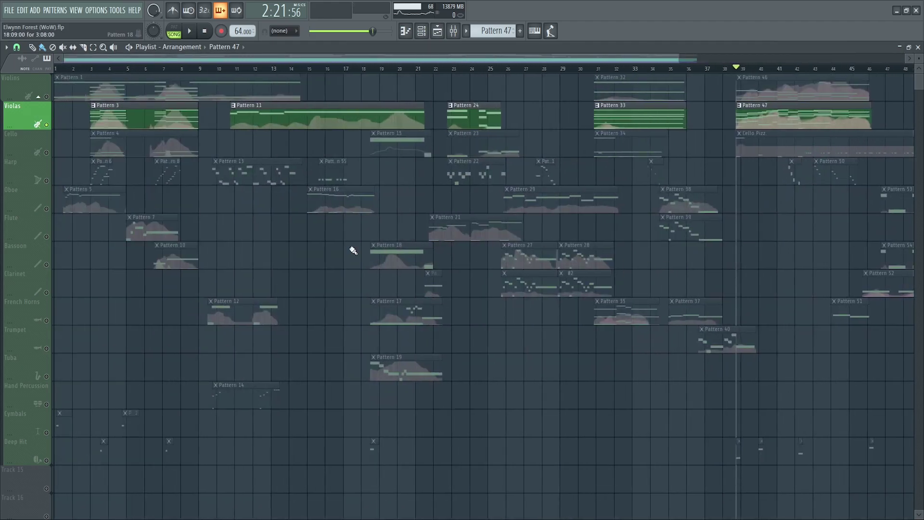
scroll(208, 231, "up", 8)
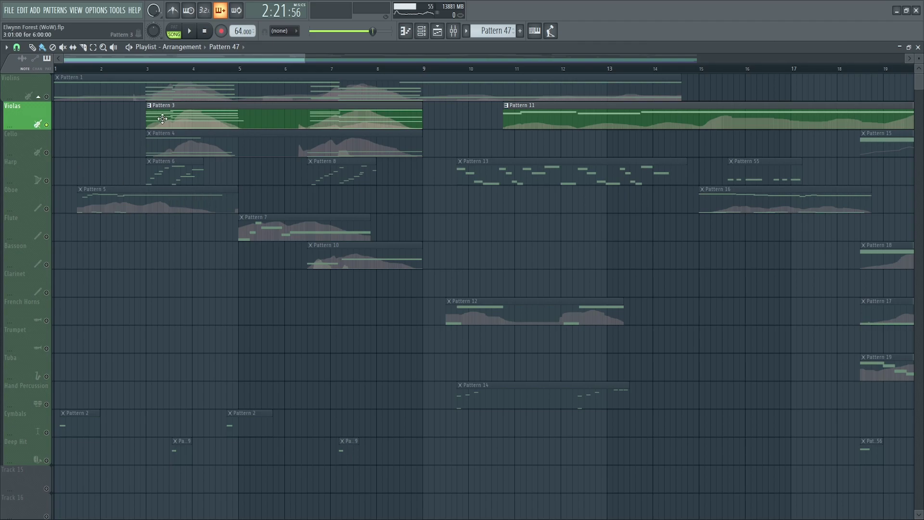
scroll(147, 126, "up", 4)
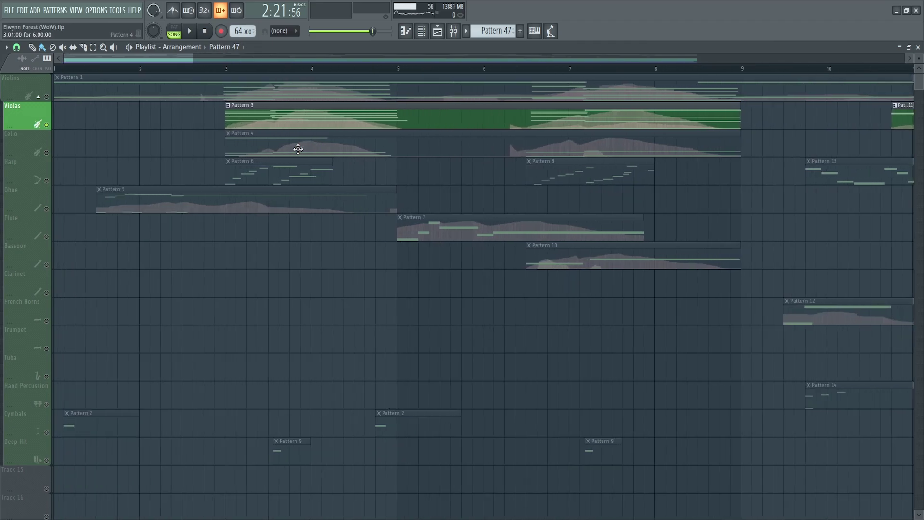
right_click(48, 152)
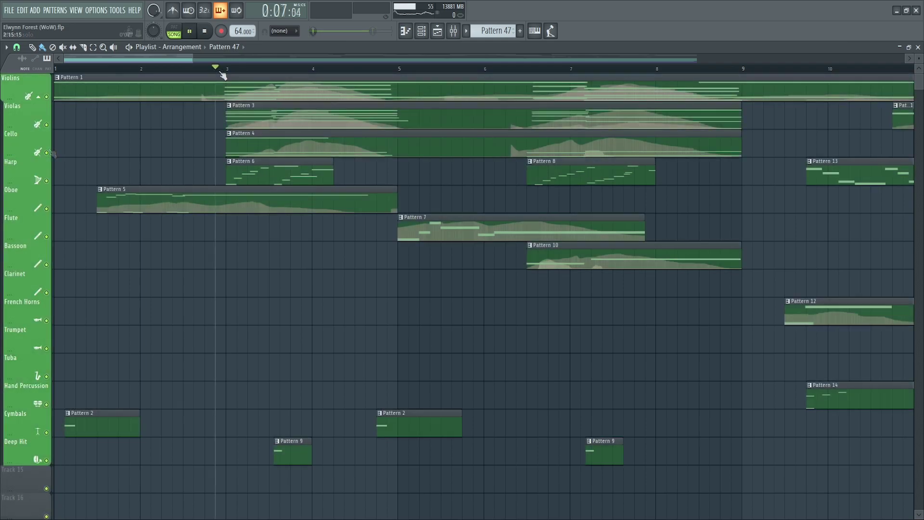
key("space")
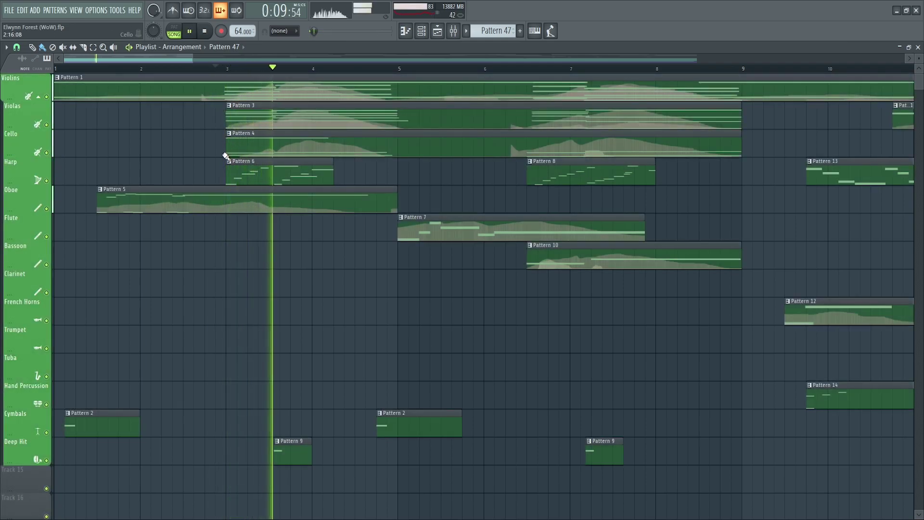
key("space")
Step: Isolate the Violins, Violas and Cello tracks and play them from the start of Pattern 46
left_click(47, 153)
key("space")
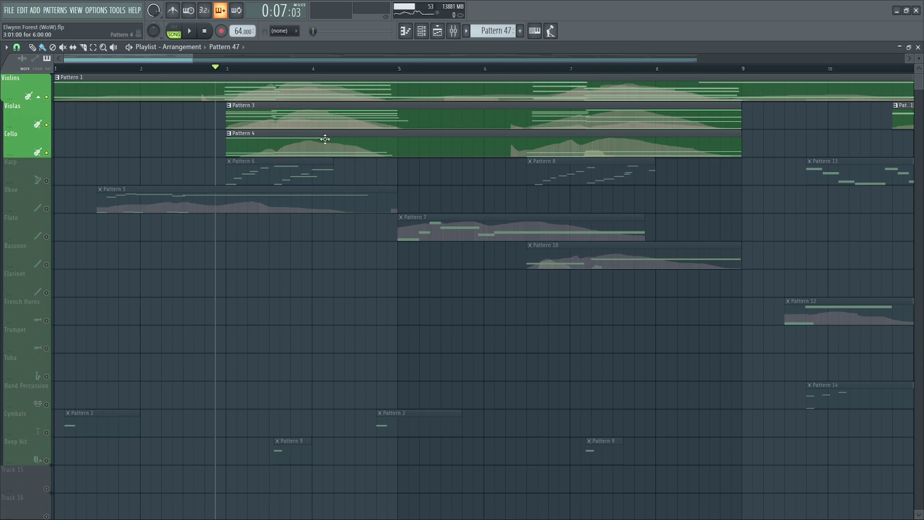
scroll(366, 163, "down", 15)
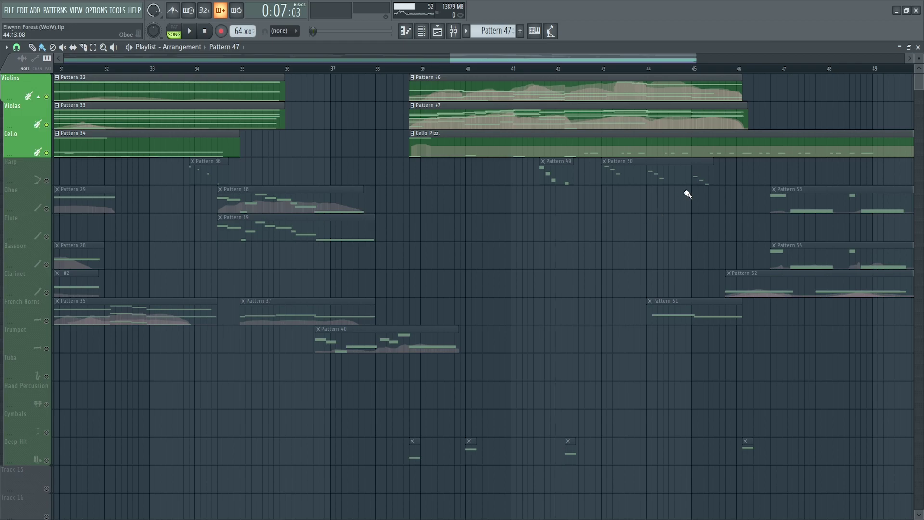
scroll(681, 196, "right", 2)
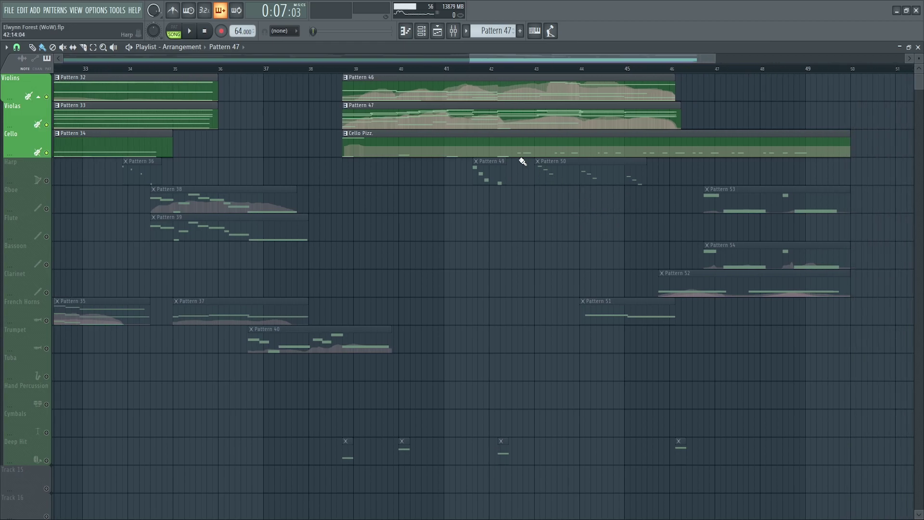
key("space")
scroll(384, 178, "up", 4)
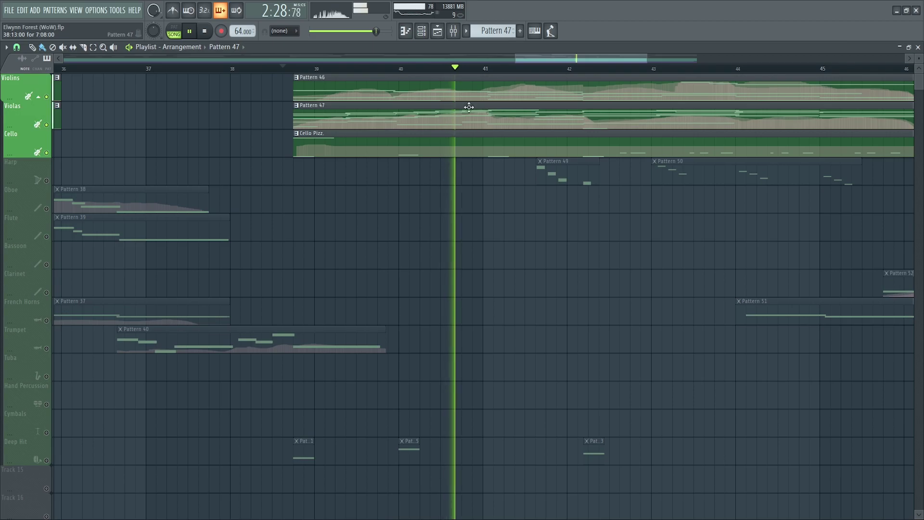
Step: Open the Violins' Pattern 46 in the piano roll to review its notes and modulation curve, and save the project
double_click(468, 86)
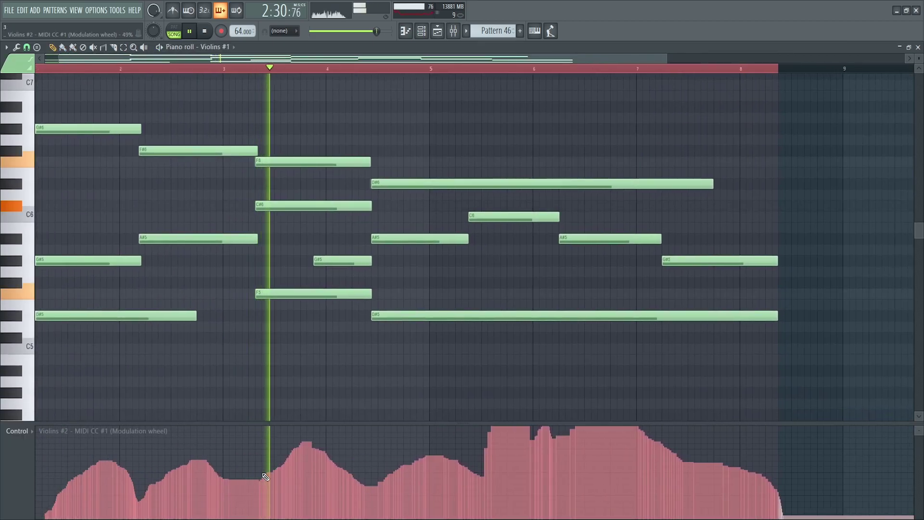
key("ctrl+s")
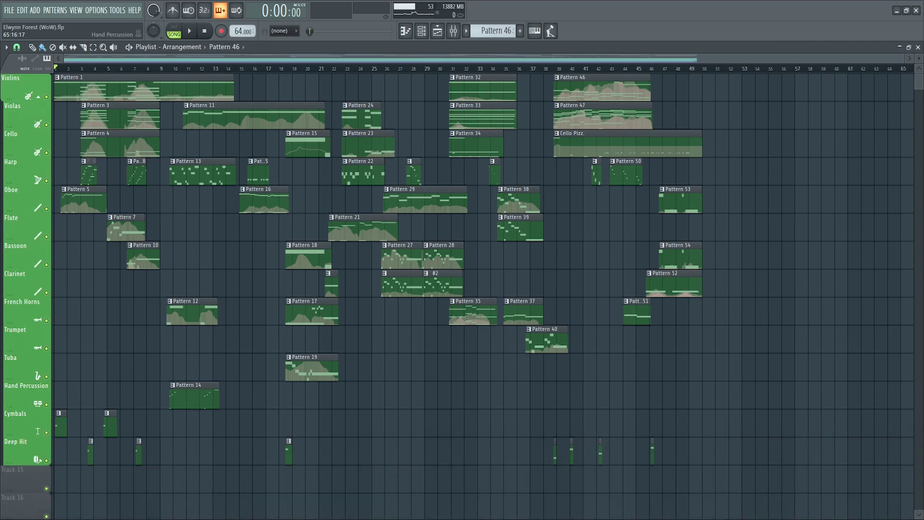
Step: Solo the Oboe track and play it from the start of Pattern 5
scroll(169, 251, "up", 3)
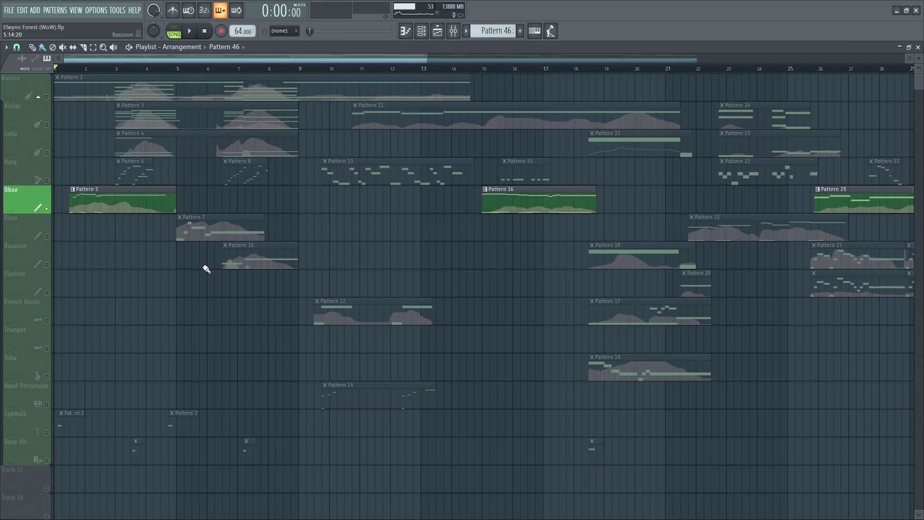
scroll(91, 253, "up", 6)
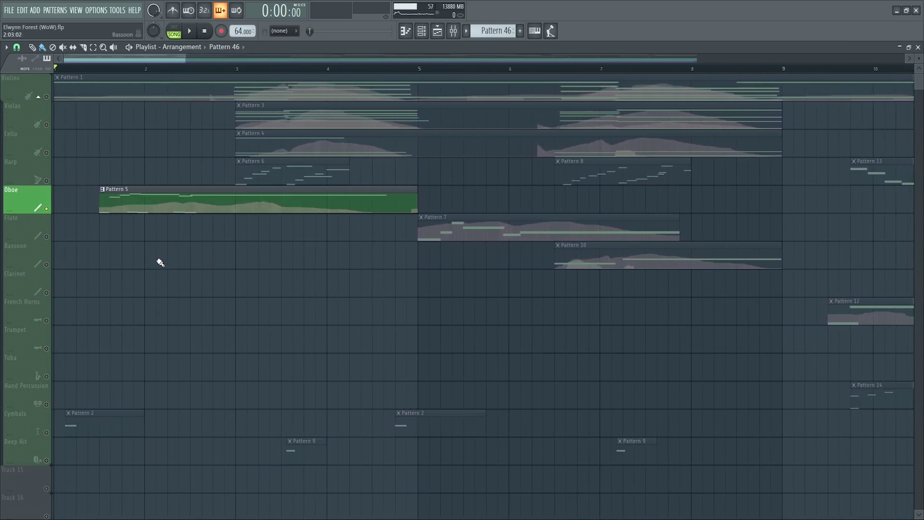
left_click(126, 68)
key("space")
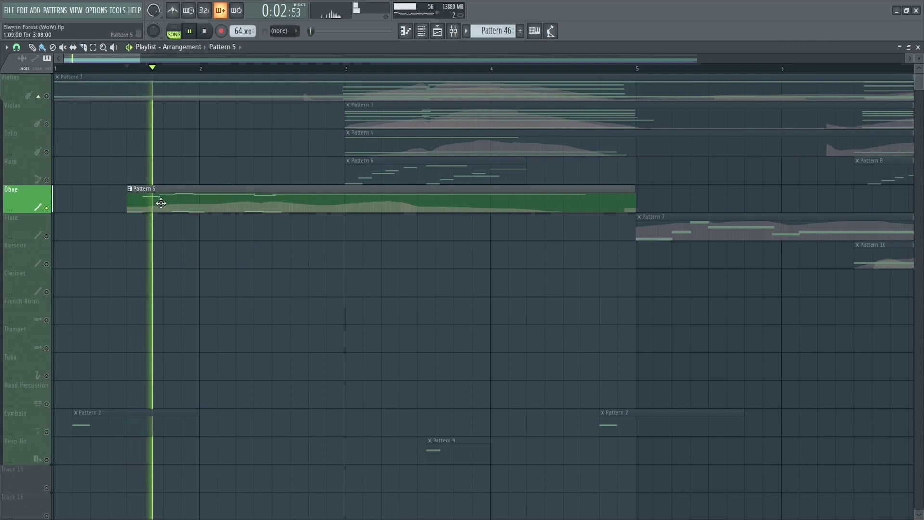
Step: Open the Oboe's Pattern 5 in the piano roll, follow its melody during playback, and stop it
double_click(154, 201)
scroll(126, 208, "up", 5)
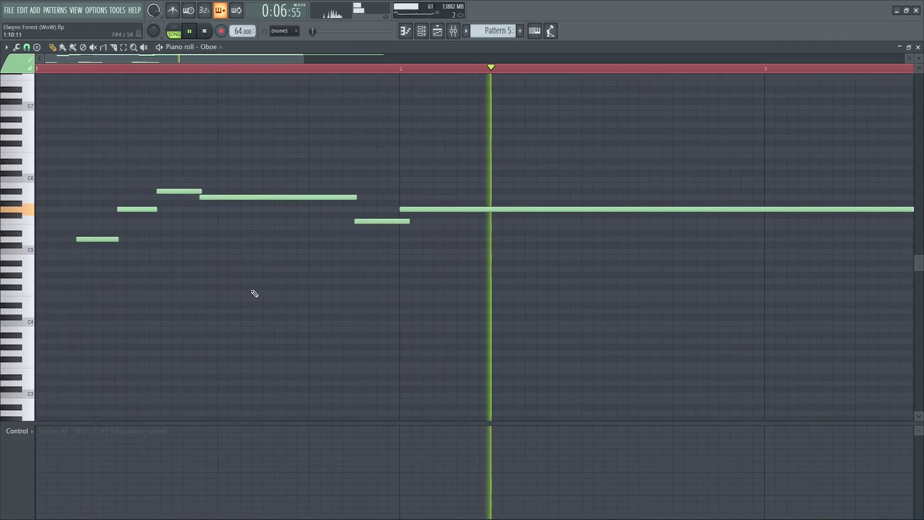
scroll(275, 315, "down", 2)
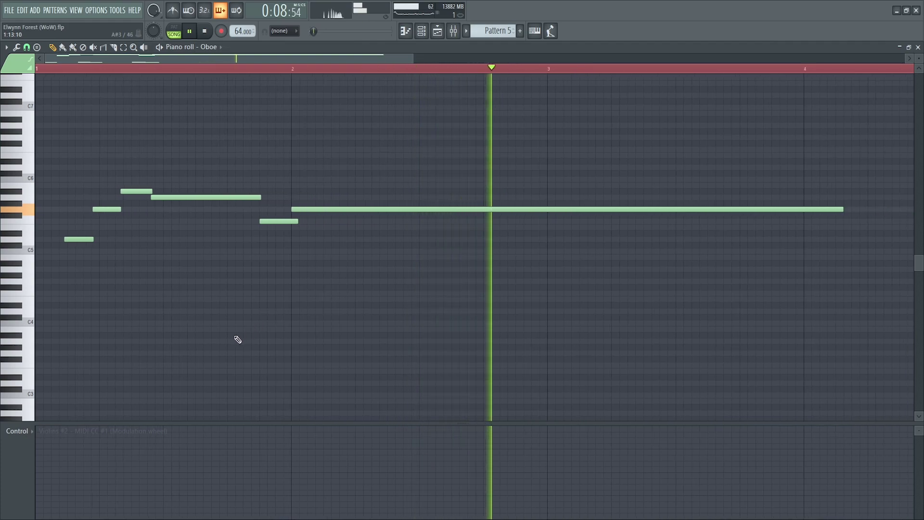
key("space")
Step: Show the oboe's MIDI CC #1 (Modulation wheel) data and examine the curve and the low note at C2
scroll(270, 322, "down", 2)
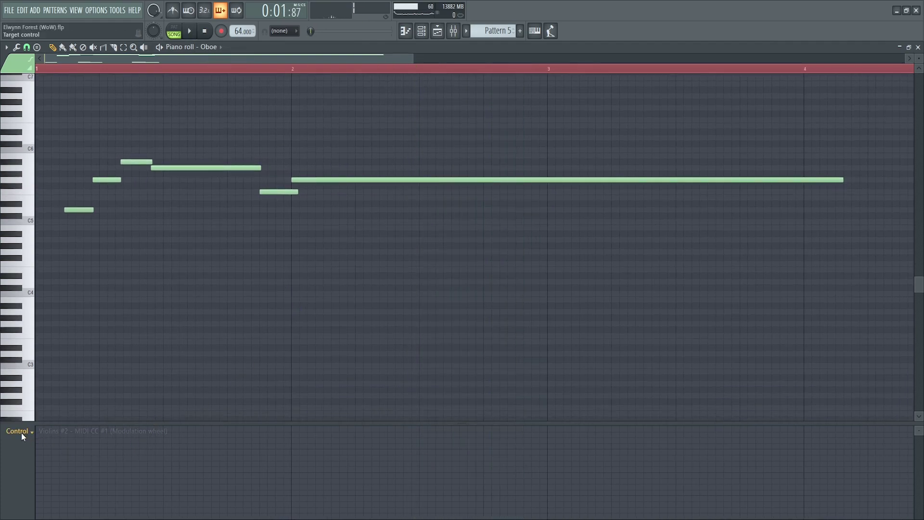
scroll(295, 340, "up", 4)
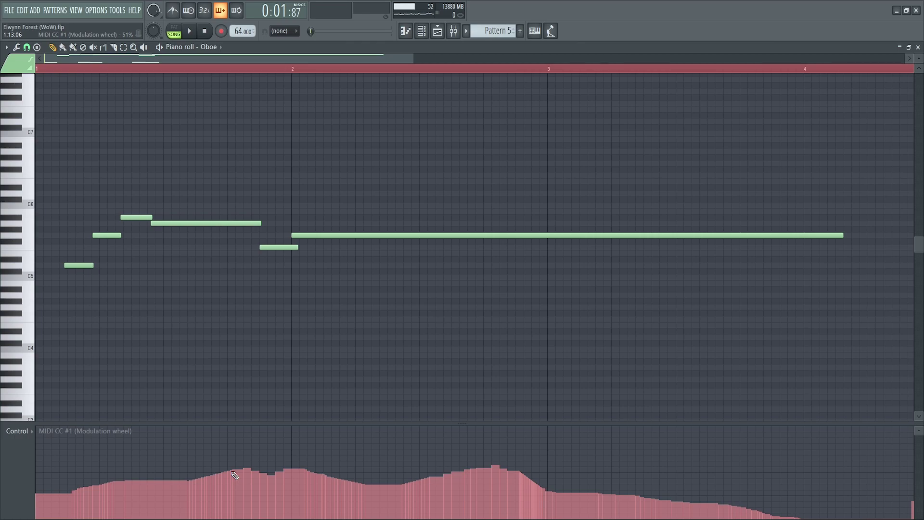
scroll(325, 124, "down", 15)
scroll(227, 223, "up", 1)
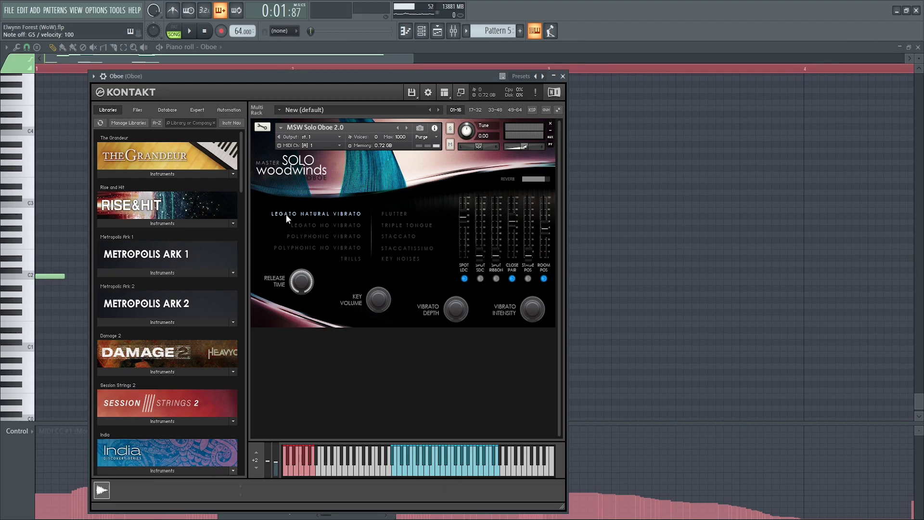
Step: Audition a note with the oboe's Legato Natural Vibrato articulation, then switch to Legato No Vibrato and audition it again
key("t")
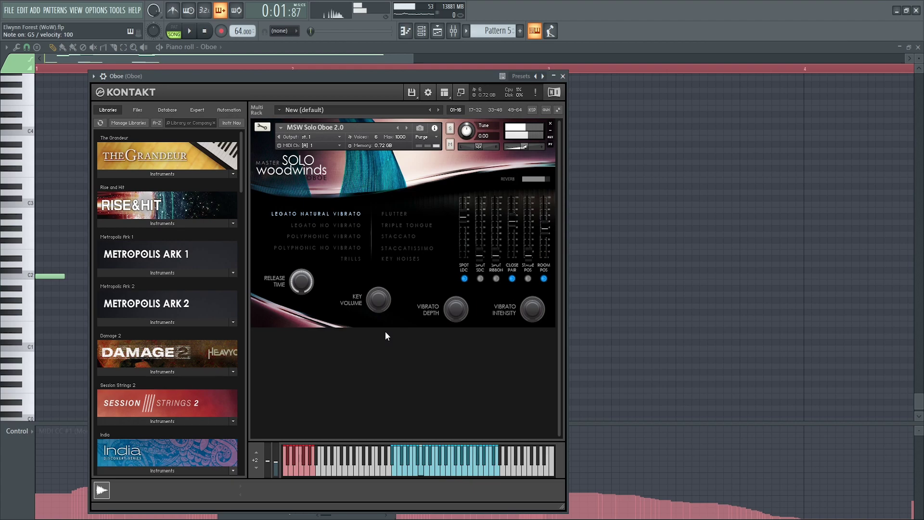
left_click(331, 225)
key("t")
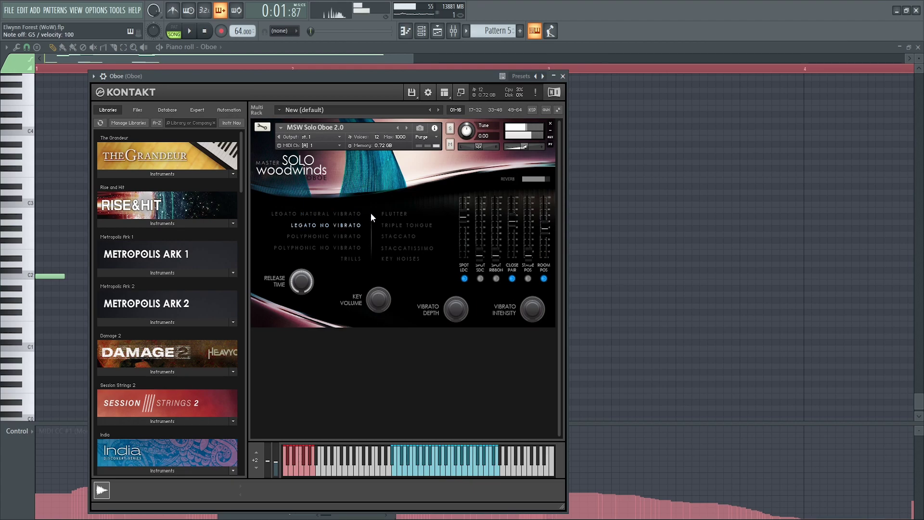
Step: Audition notes with the oboe's Flutter, Triple Tongue and Staccatissimo articulations
left_click(399, 215)
left_click(405, 228)
key("t")
key("t")
left_click(406, 248)
key("t")
key("t")
key("u")
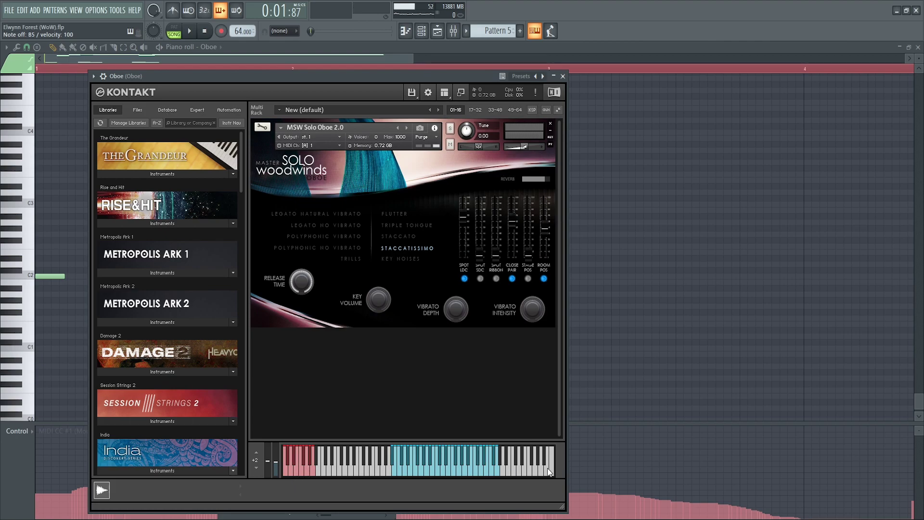
Step: Return to the oboe's piano roll, examine the low keyswitch notes around C2 against the melody, and play the pattern through once
right_click(671, 345)
left_click_drag(405, 368, 406, 366)
scroll(246, 341, "up", 3)
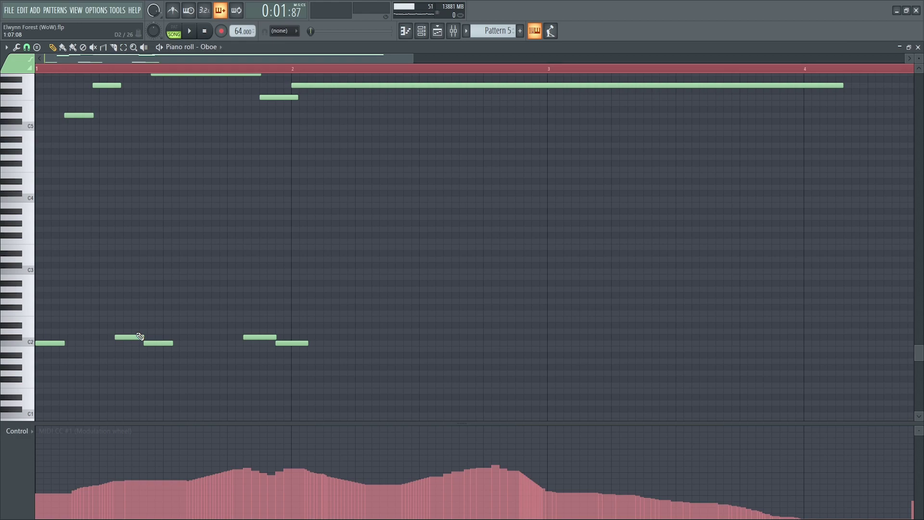
scroll(298, 351, "up", 2)
scroll(144, 365, "down", 1)
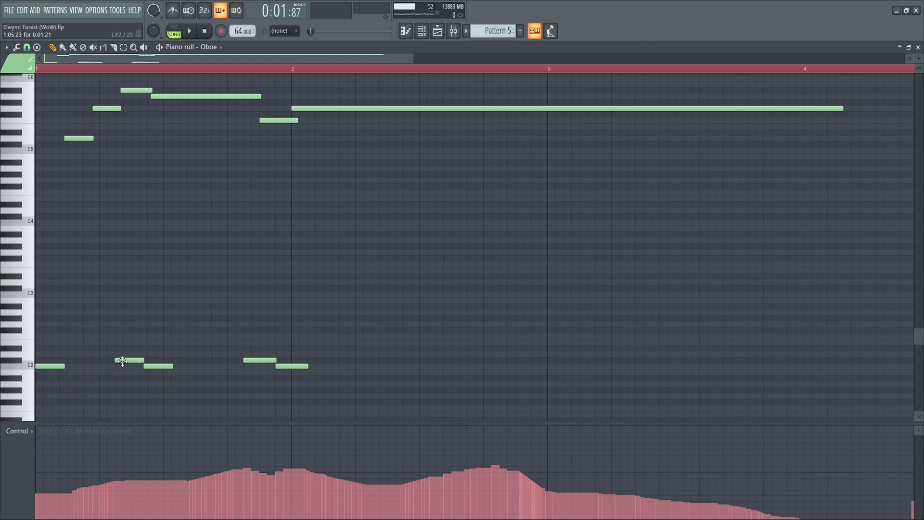
key("space")
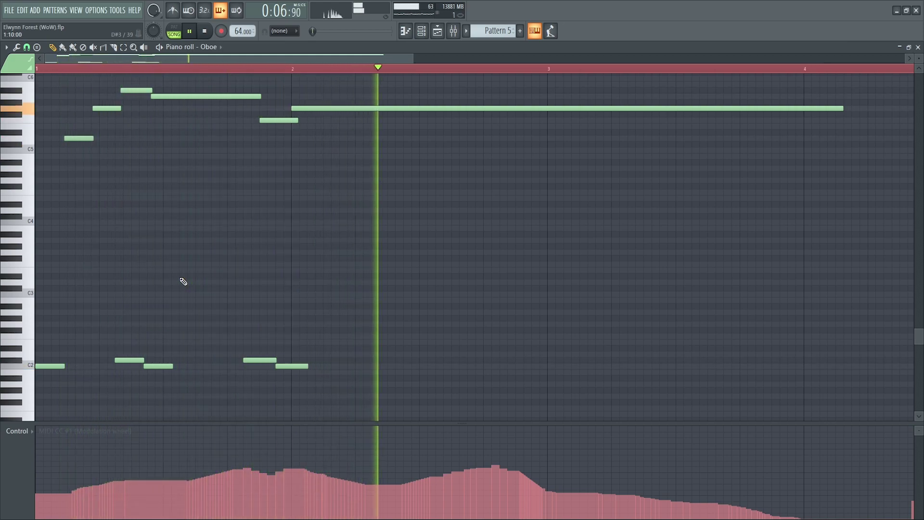
key("space")
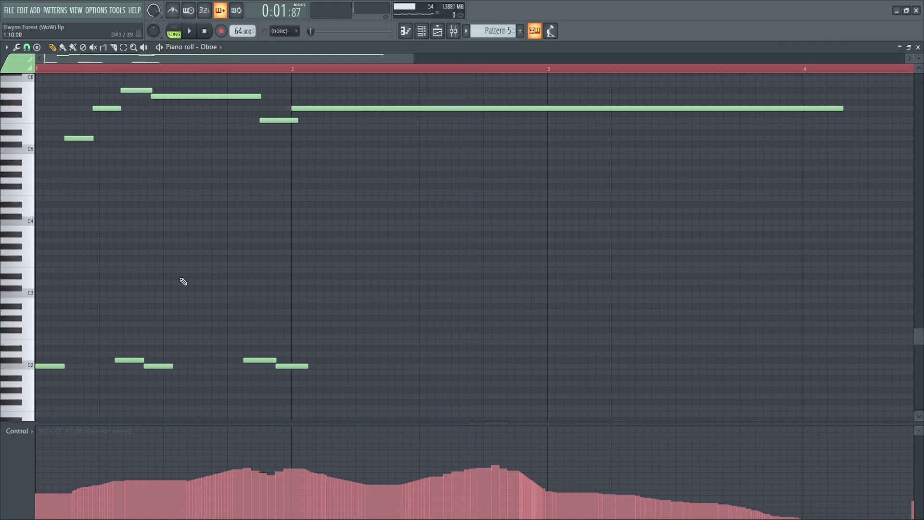
scroll(175, 282, "up", 1)
scroll(145, 269, "up", 1)
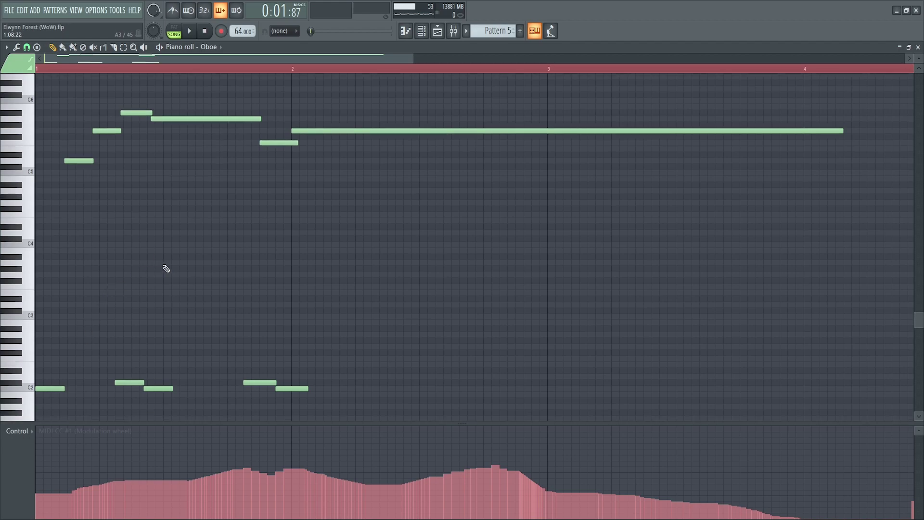
Step: Return to the playlist and solo the Bassoon and Clarinet tracks around Patterns 27 and 28
key("F5")
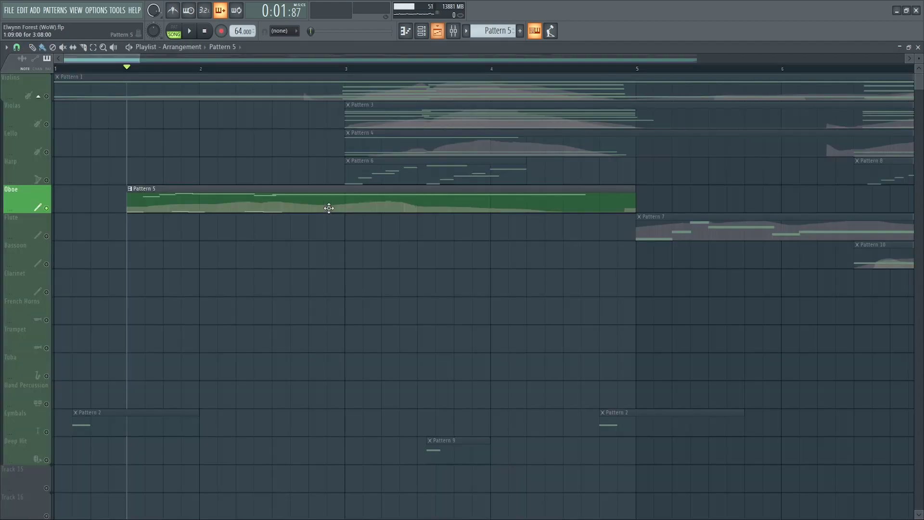
scroll(427, 268, "down", 8)
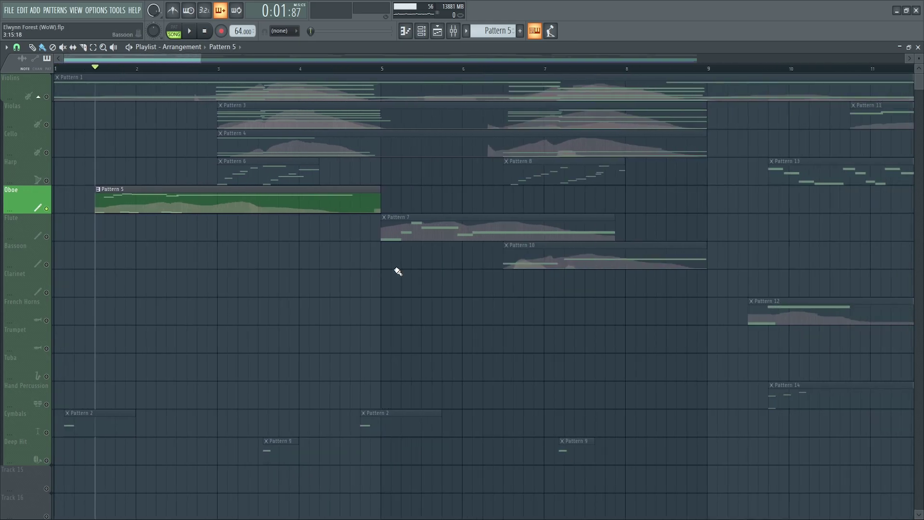
scroll(507, 270, "up", 5)
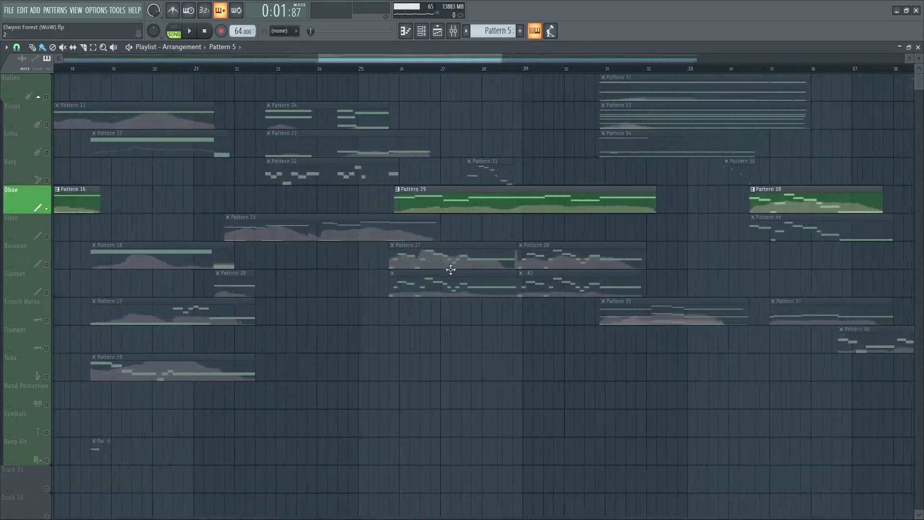
right_click(48, 264)
left_click(47, 292)
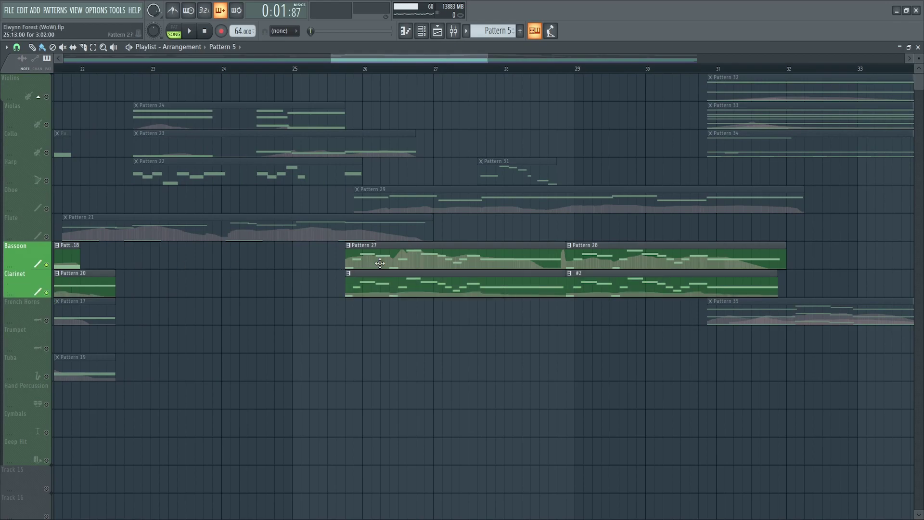
Step: Play the soloed bassoon and clarinet parts from just before Pattern 27, follow their melody, and stop playback
scroll(382, 216, "up", 2)
left_click(310, 69)
scroll(356, 217, "up", 3)
key("space")
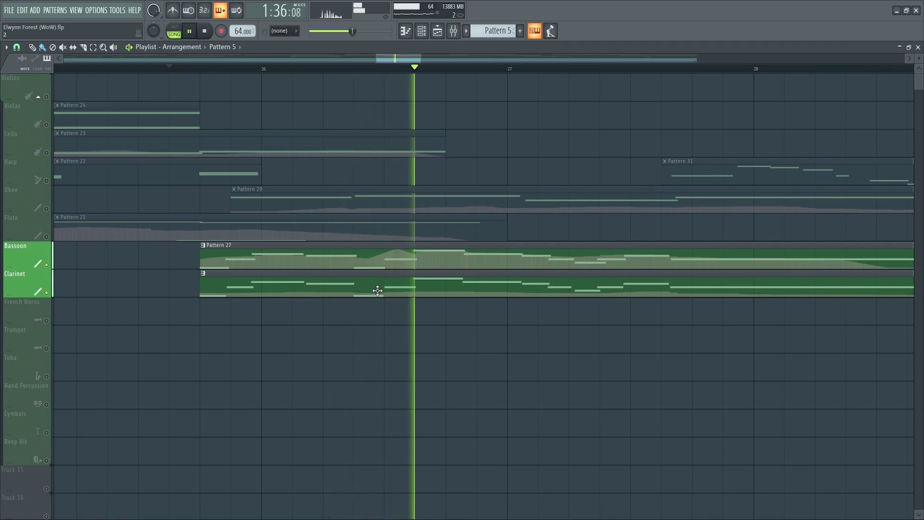
left_click_drag(462, 290, 349, 299)
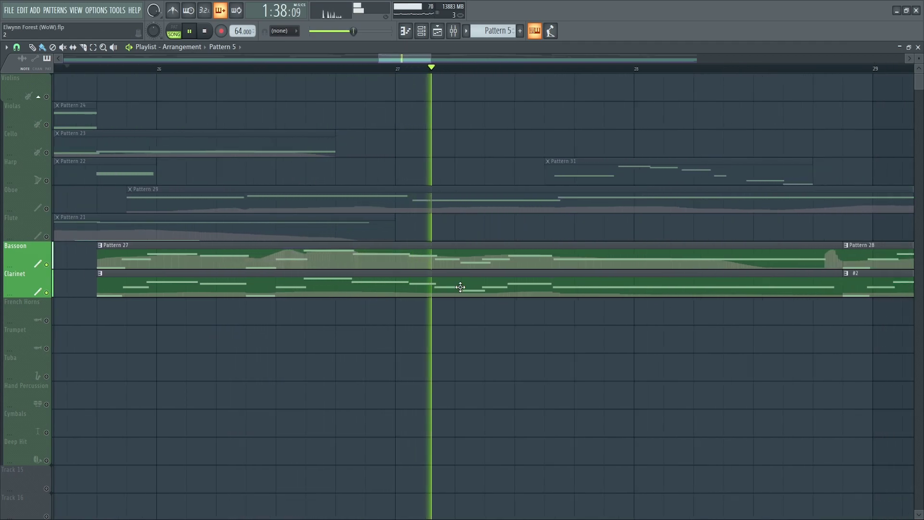
scroll(459, 288, "down", 2)
left_click_drag(508, 291, 402, 303)
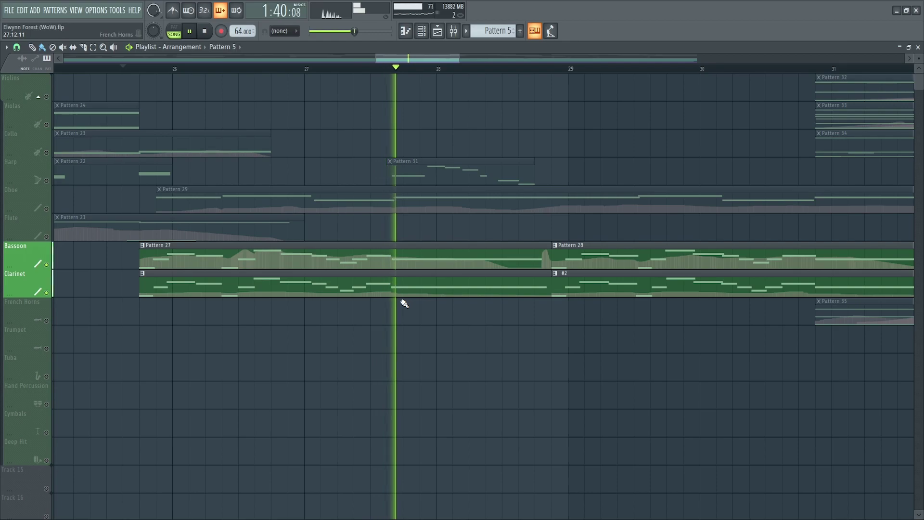
key("space")
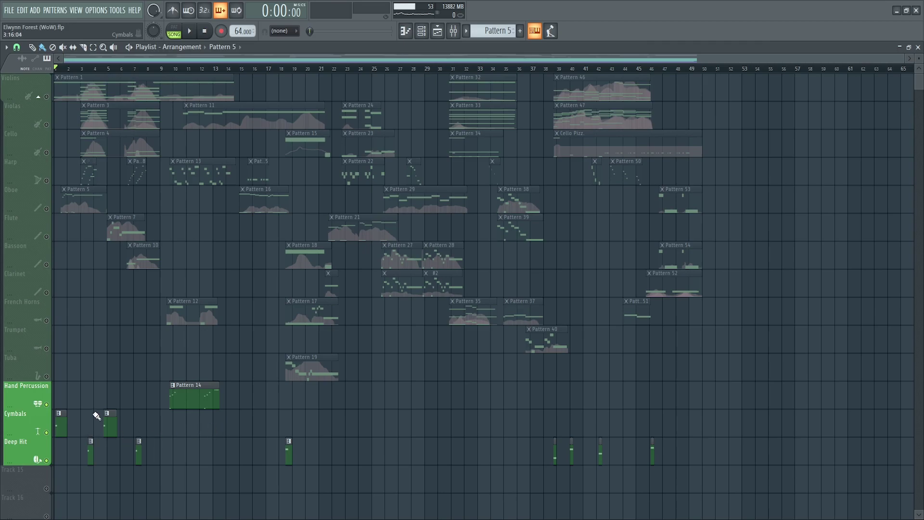
Step: Play the hand percussion from just before Pattern 14, jump to its second phrase after bar 12, and stop playback
scroll(155, 400, "up", 2)
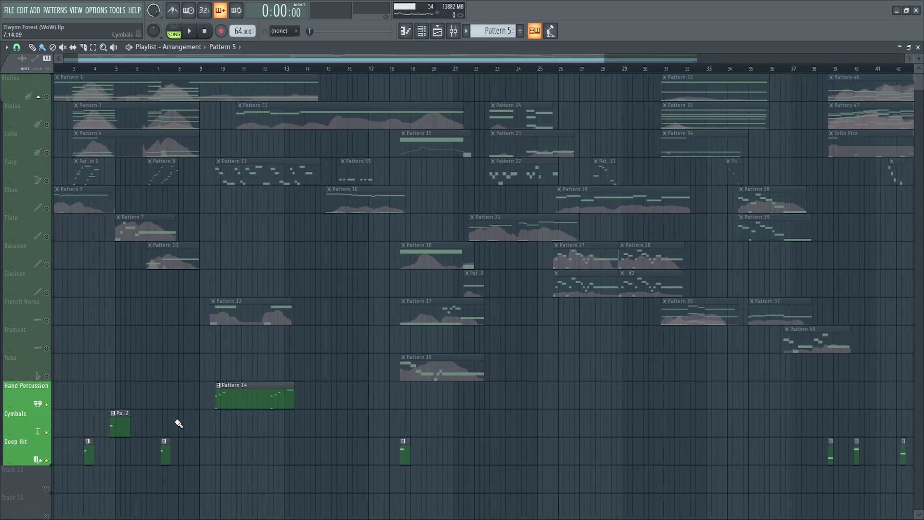
scroll(206, 406, "up", 2)
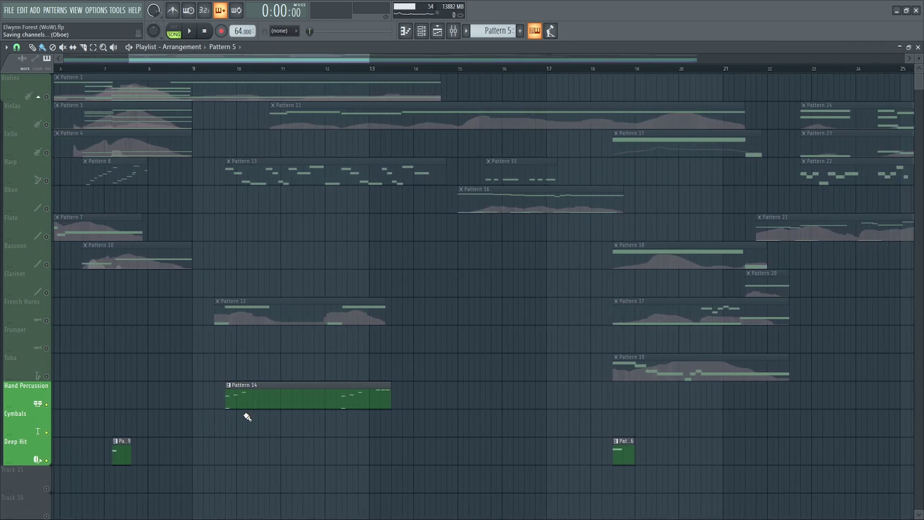
scroll(236, 407, "up", 1)
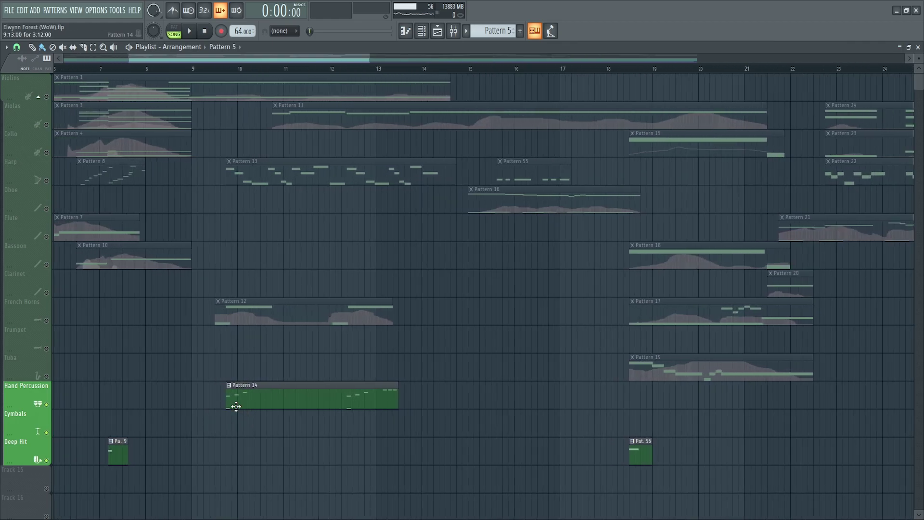
scroll(236, 406, "up", 1)
left_click(201, 68)
key("space")
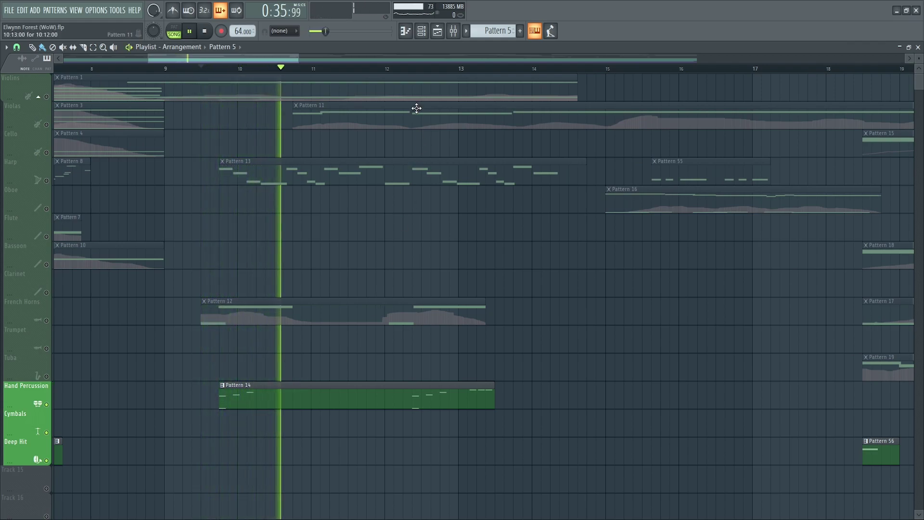
left_click(412, 68)
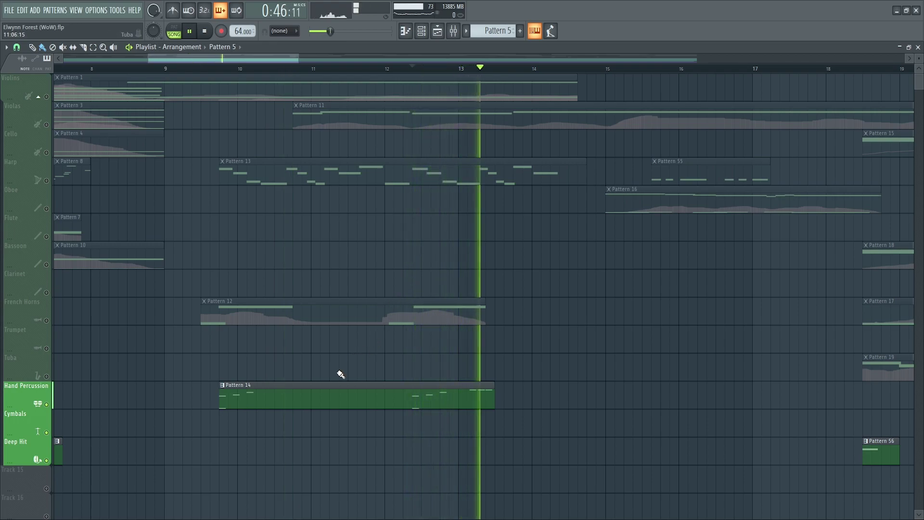
key("space")
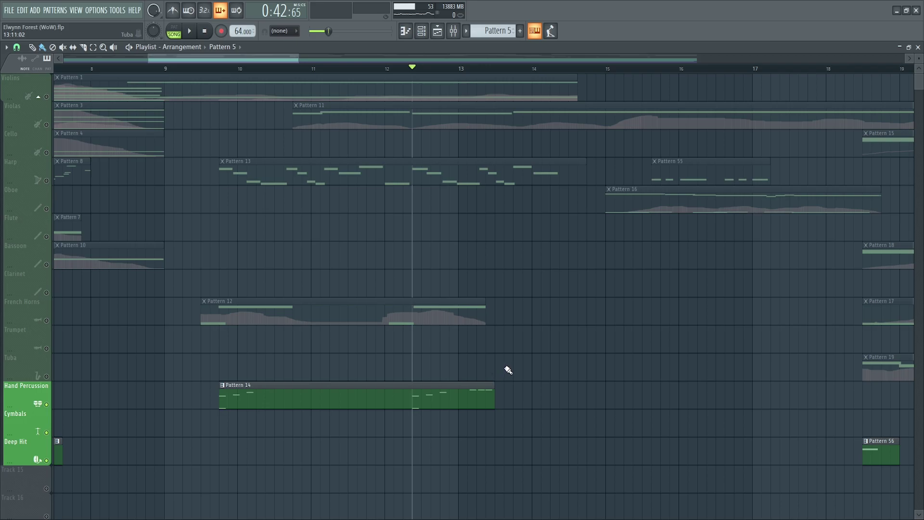
Step: Examine where the cymbal and deep hit clips fall across the arrangement, including the deep hits between bars 38 and 47
scroll(508, 369, "down", 5)
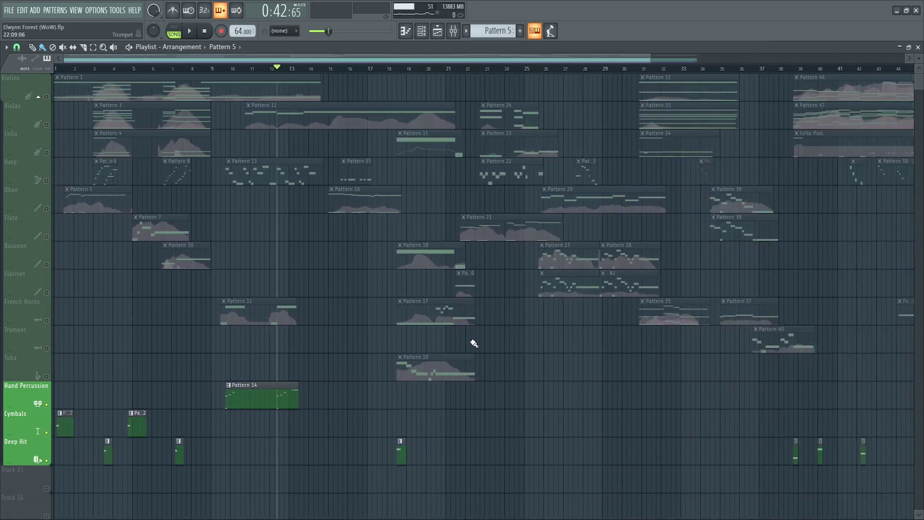
scroll(433, 387, "down", 1)
scroll(409, 373, "down", 2)
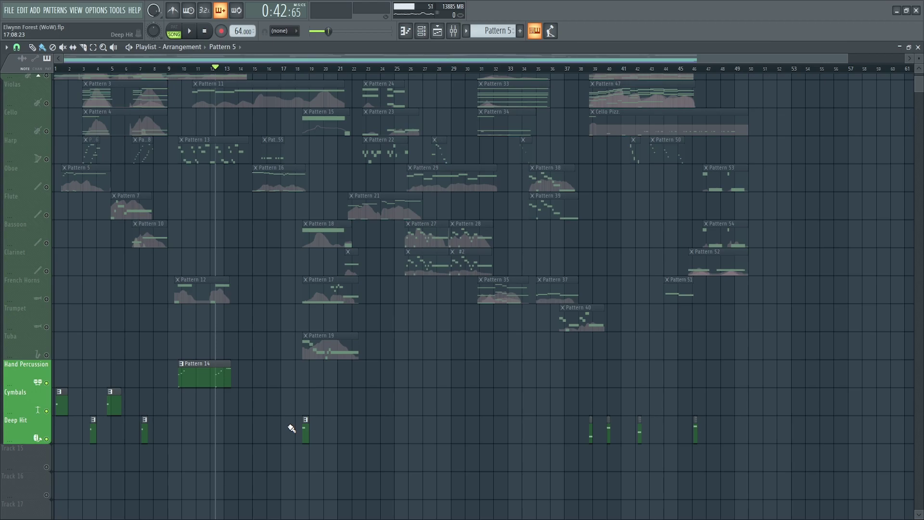
scroll(736, 404, "up", 4)
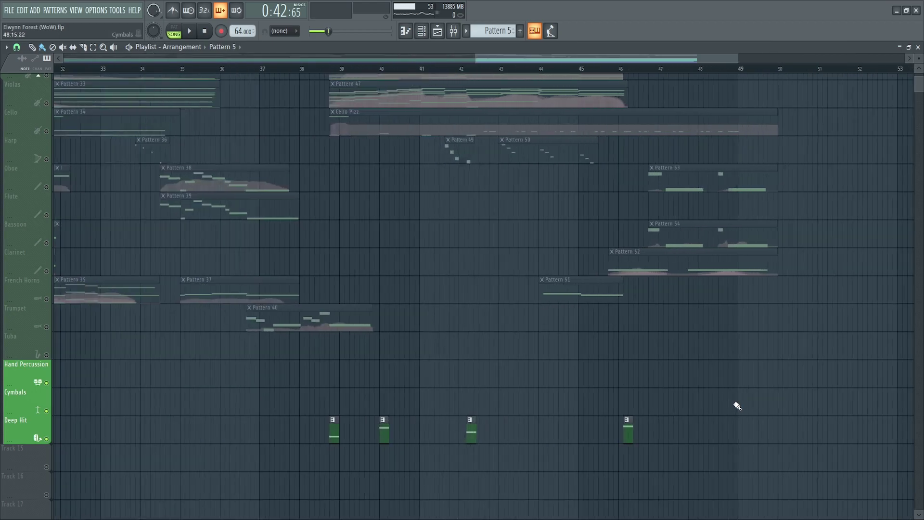
key("space")
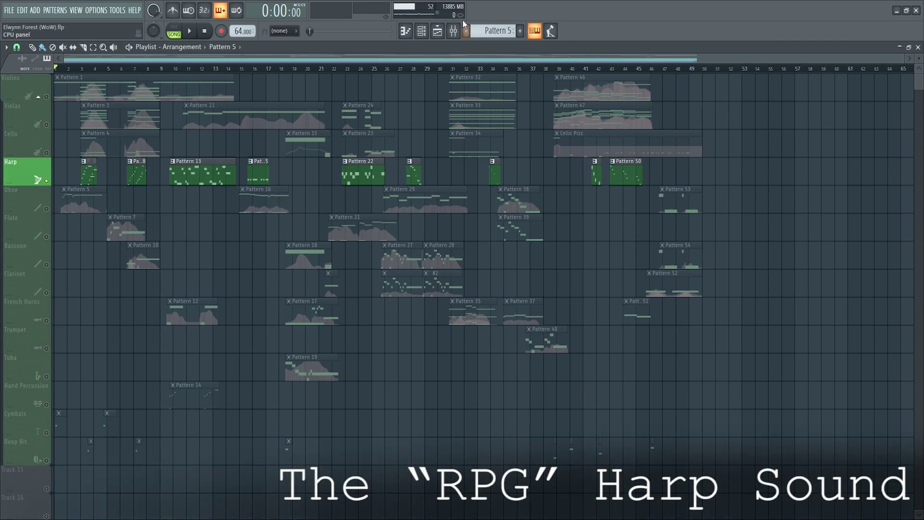
Step: Show the harp channels in the channel rack, and inspect the Harp #1 and Harps tracks in the mixer
left_click(421, 30)
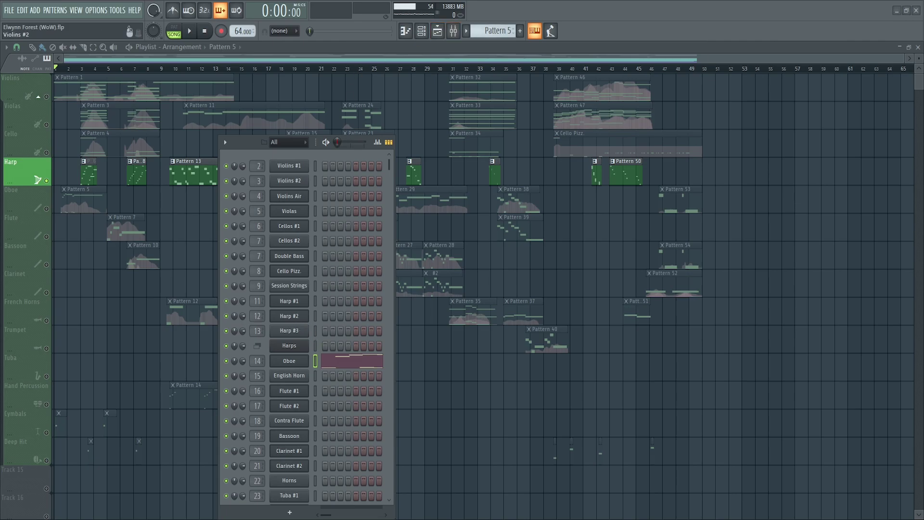
left_click(453, 31)
left_click(134, 94)
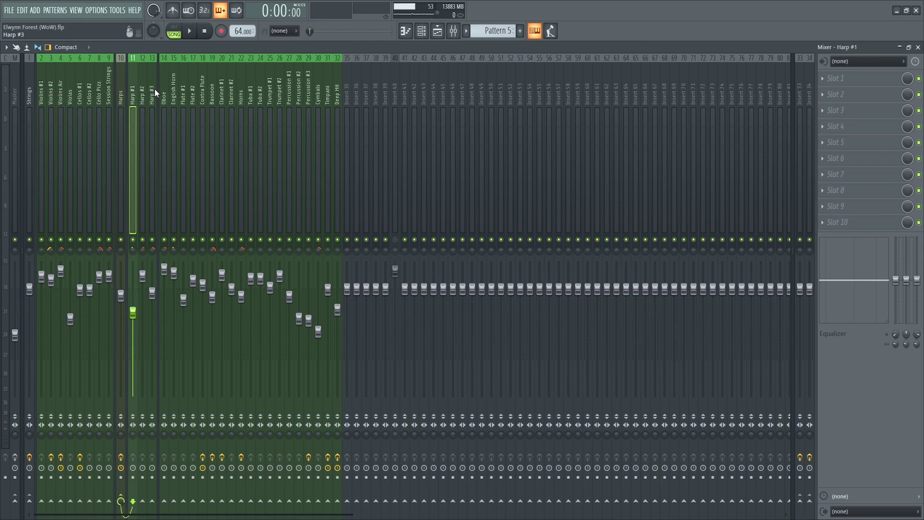
left_click(123, 97)
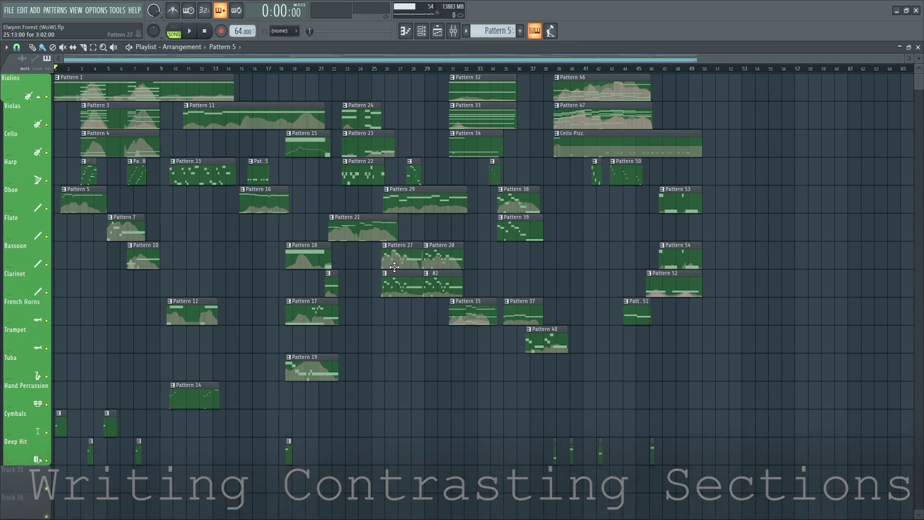
Step: Play the full arrangement from just after bar 26 to hear the woodwind section of Patterns 27 to 29, and stop playback
scroll(462, 244, "up", 5)
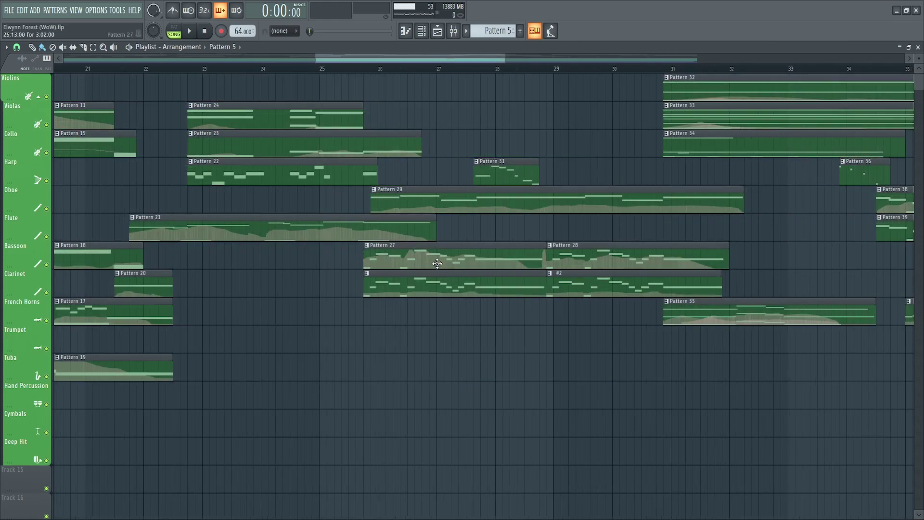
left_click_drag(504, 266, 395, 267)
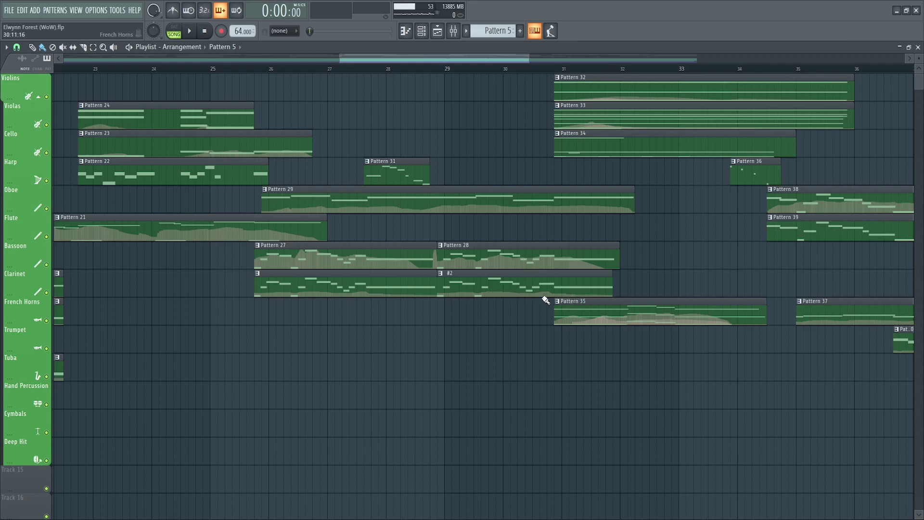
left_click(284, 68)
key("space")
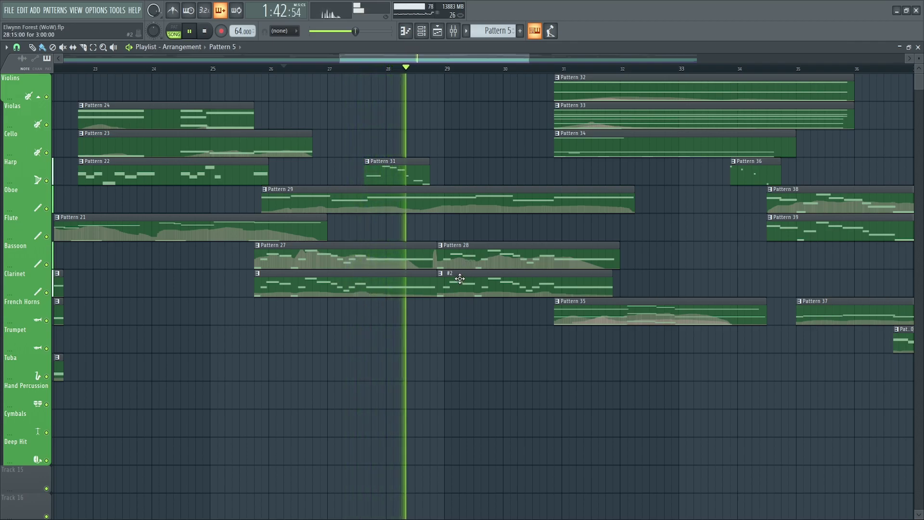
key("space")
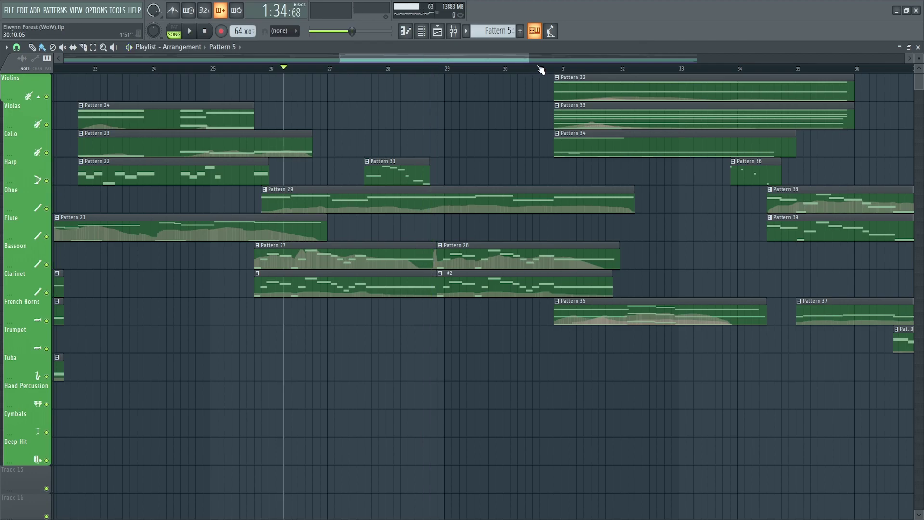
Step: Play the contrasting string and French horn section from just before Pattern 32, and stop playback
left_click(541, 69)
key("space")
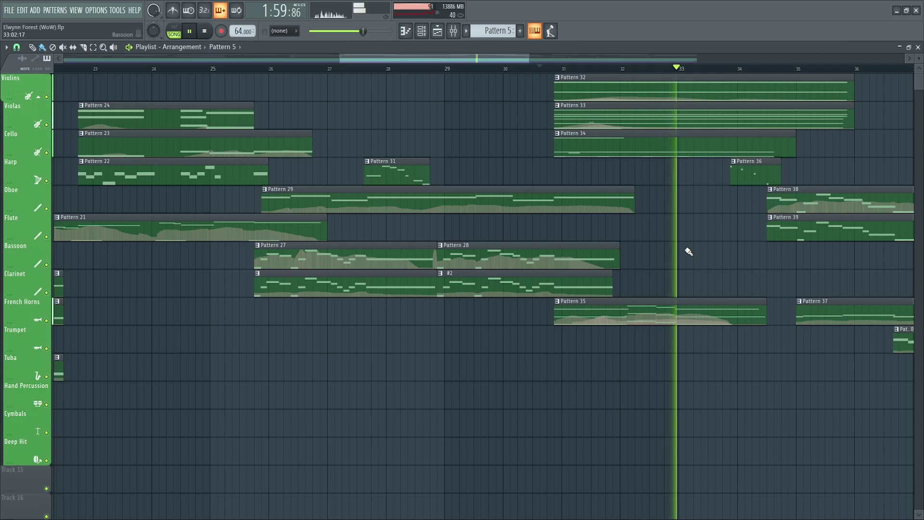
key("space")
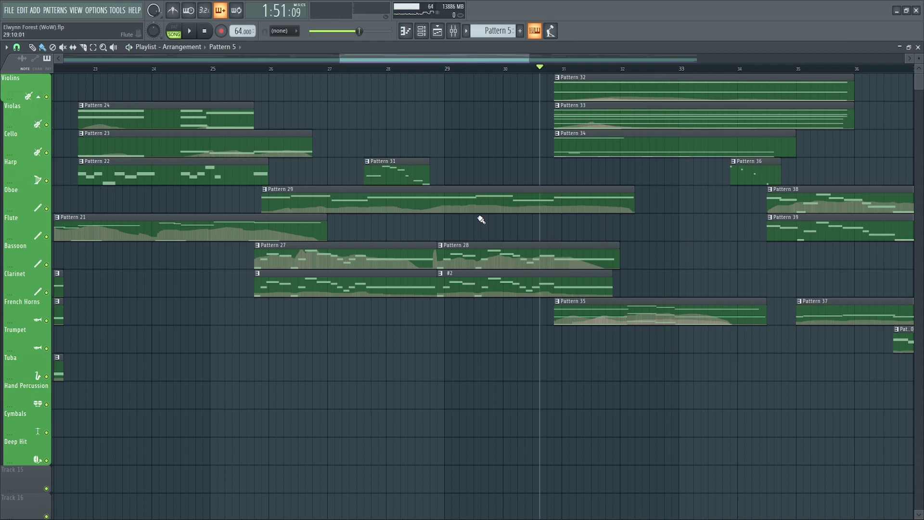
Step: Mark the starts of the two contrasting sections by placing the playhead at bar 26 and at the beginning of Pattern 32
left_click(270, 72)
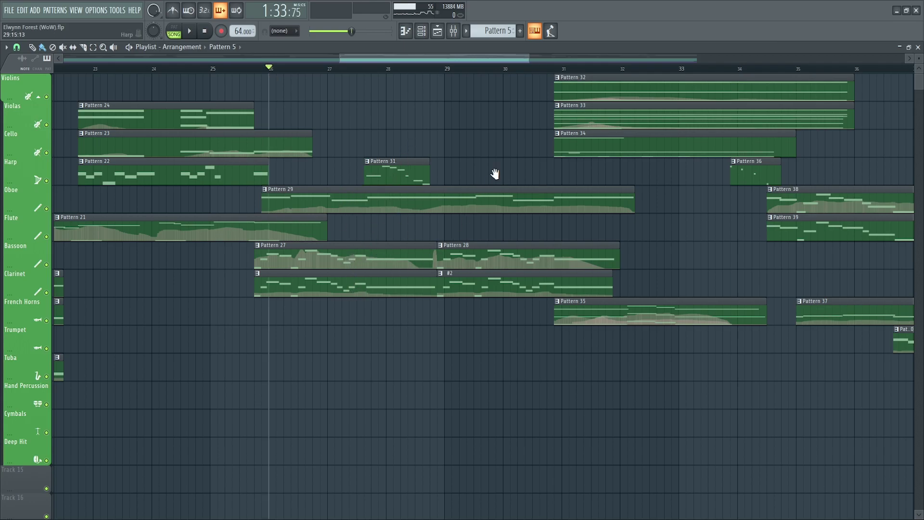
scroll(503, 176, "right", 2)
left_click(483, 73)
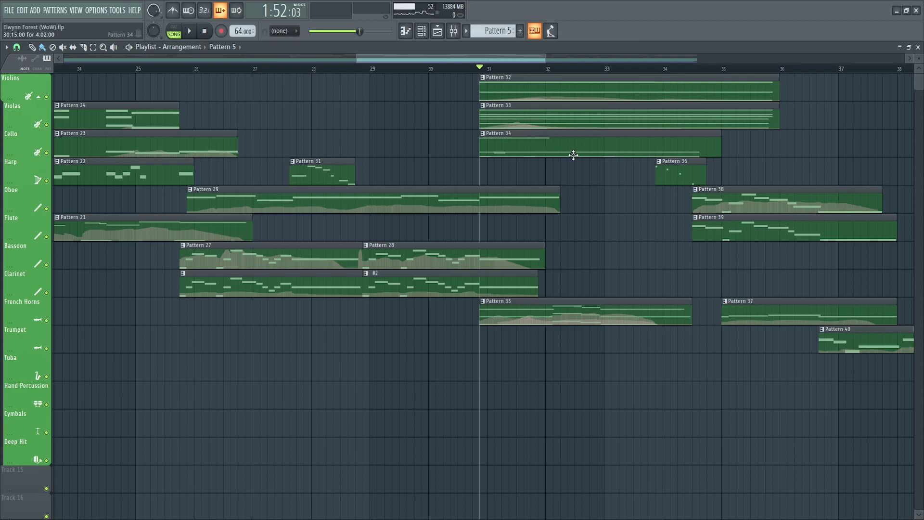
Step: Place the playhead near bar 33, then return it to the very start of the arrangement
left_click_drag(369, 72, 605, 70)
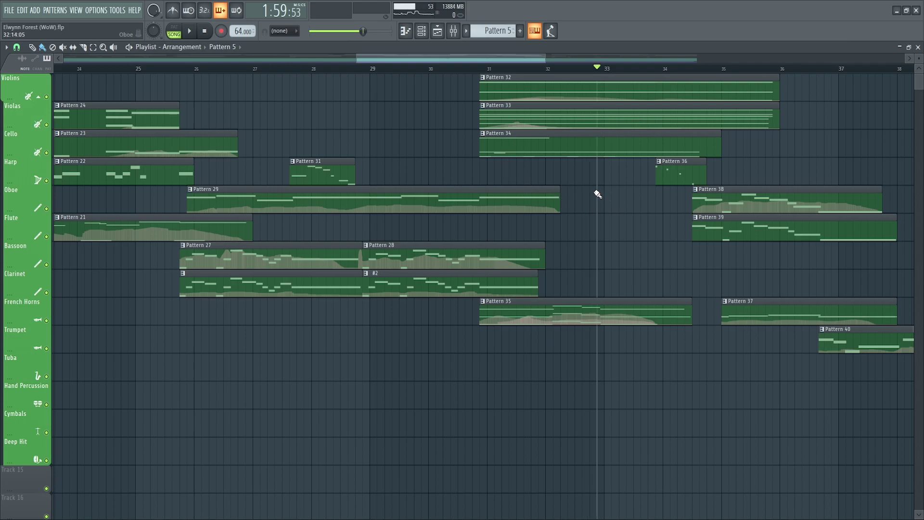
scroll(613, 240, "down", 2, "ctrl")
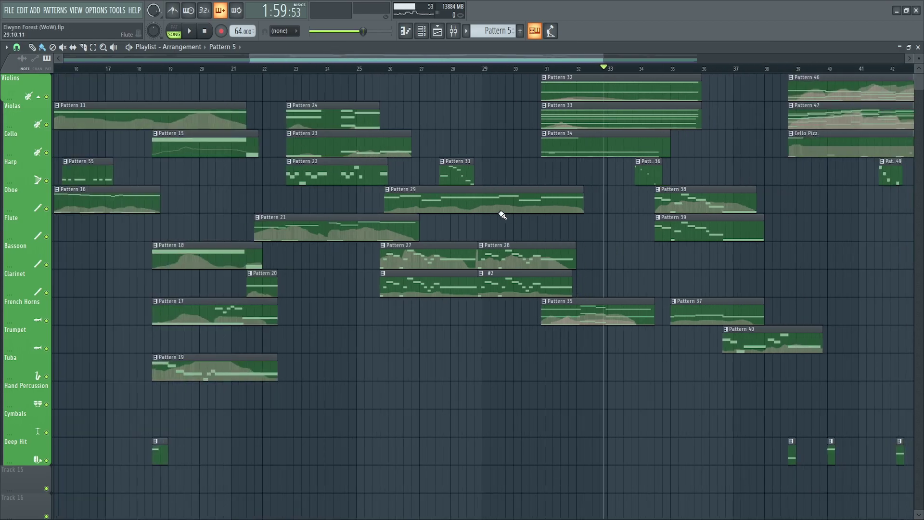
scroll(504, 212, "down", 3, "ctrl")
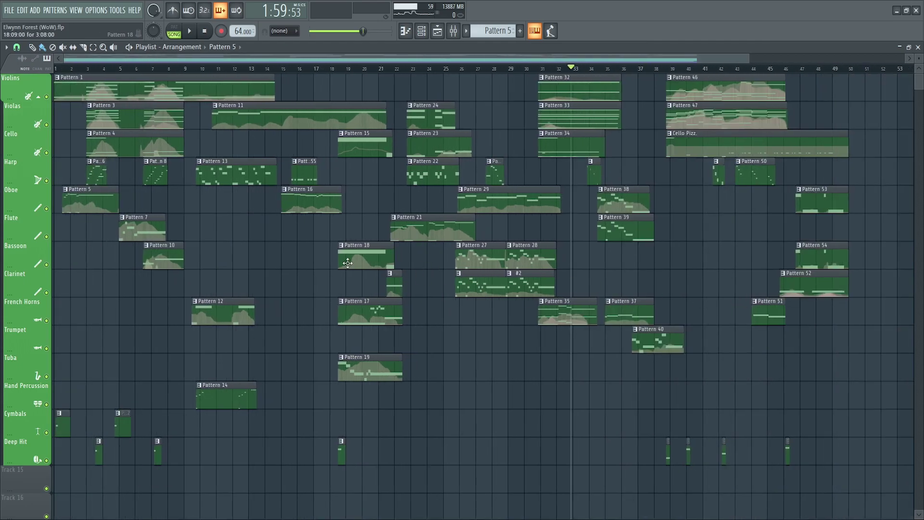
left_click_drag(84, 68, 44, 72)
scroll(421, 250, "up", 3, "ctrl")
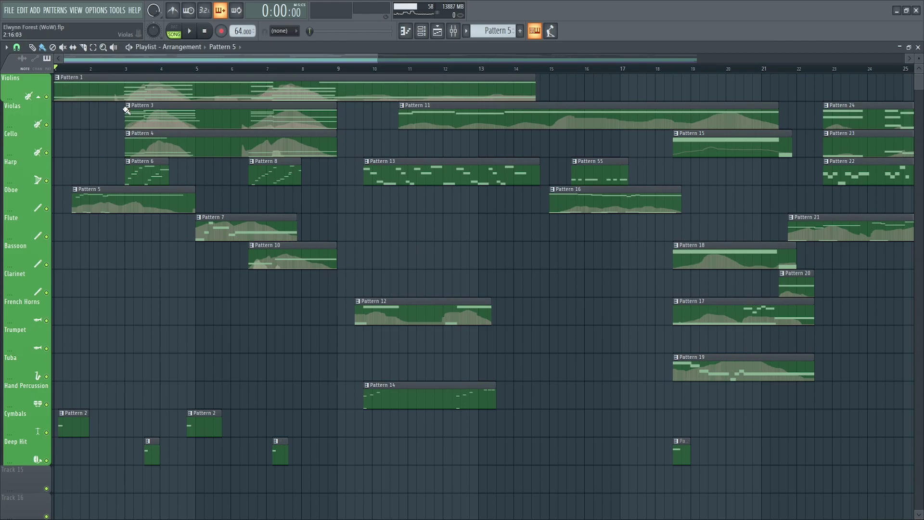
Step: Play the opening, follow the viola chords of Pattern 3 in the piano roll, then stop playback and return to the playlist
key("space")
scroll(99, 149, "up", 5, "ctrl")
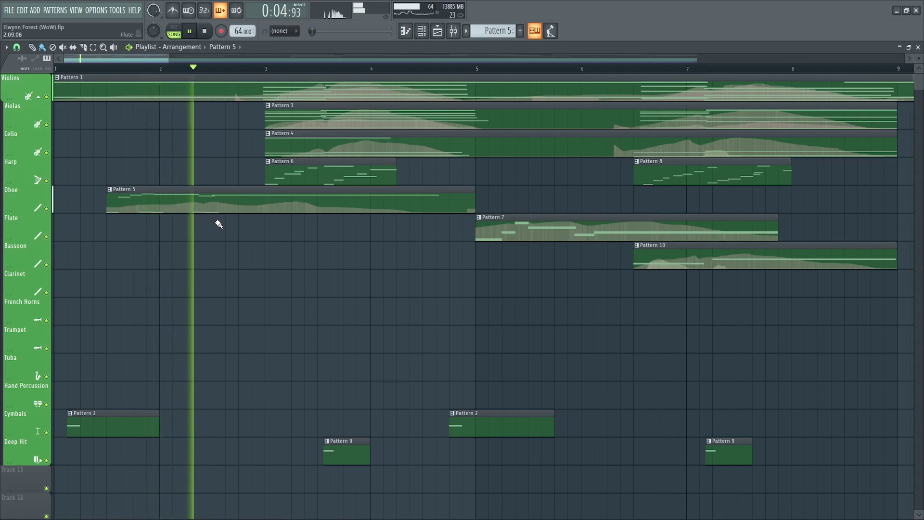
double_click(283, 118)
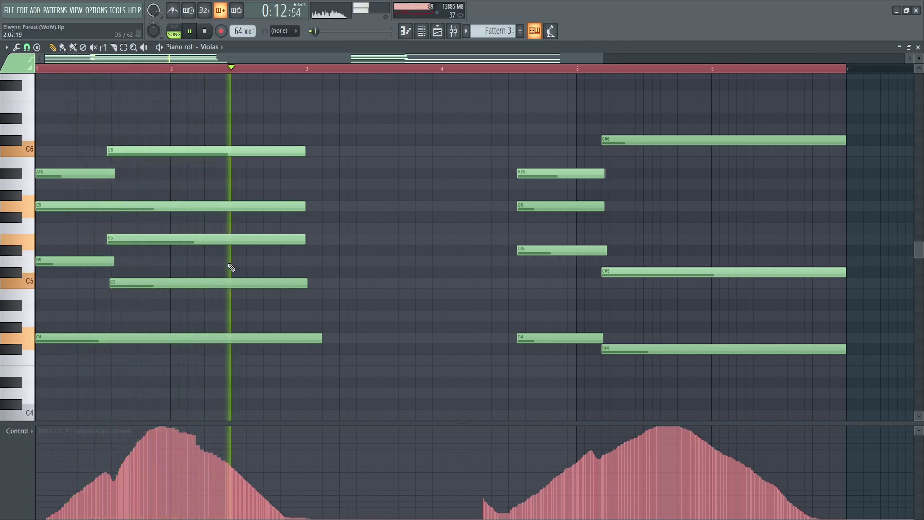
key("space")
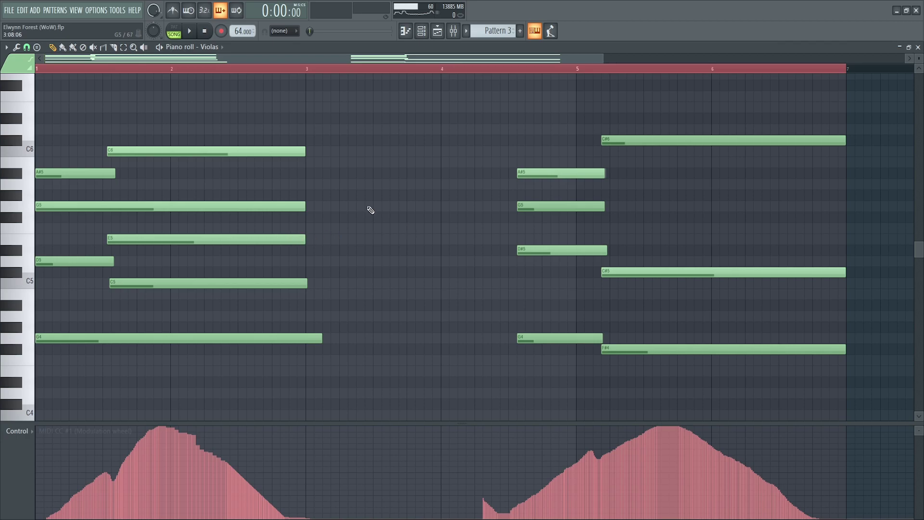
key("F5")
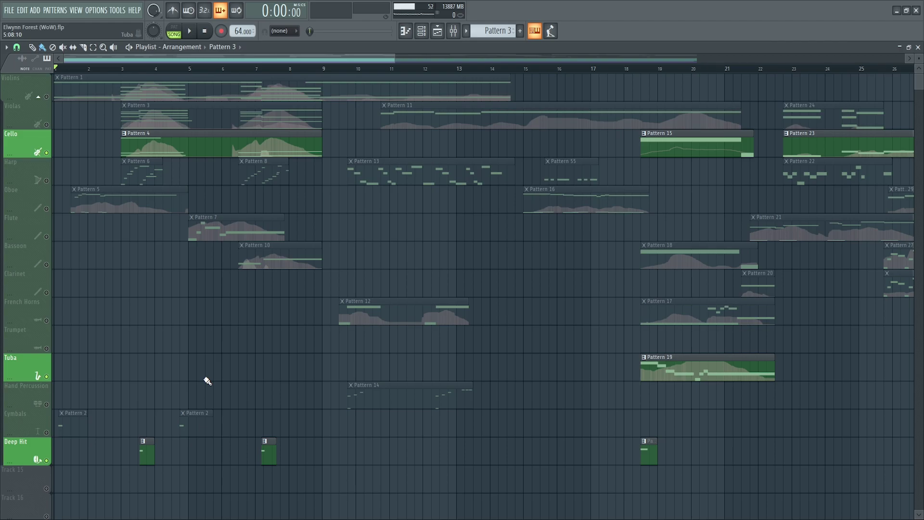
Step: During playback of all tracks from the start, examine the Violins #1 and Violins #2 notes of Pattern 1, and return to the playlist
key("ctrl+a")
scroll(208, 381, "down", 4)
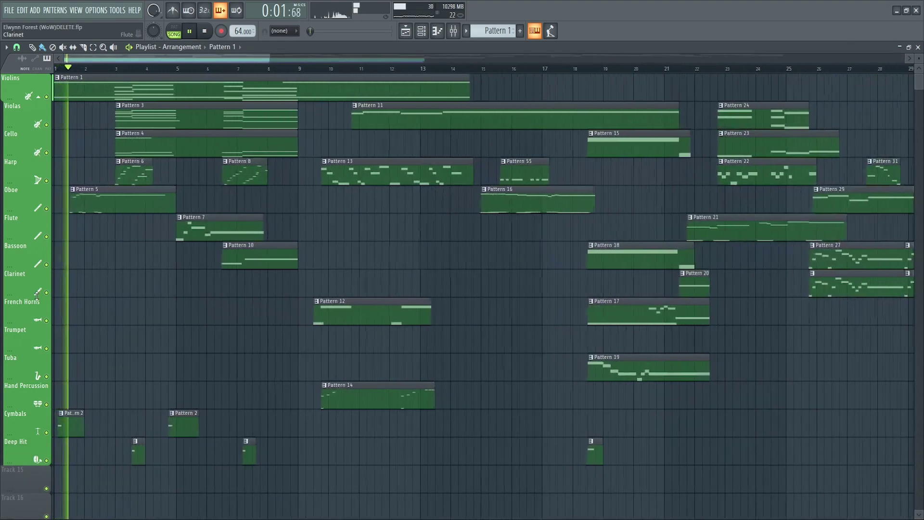
scroll(102, 281, "up", 5)
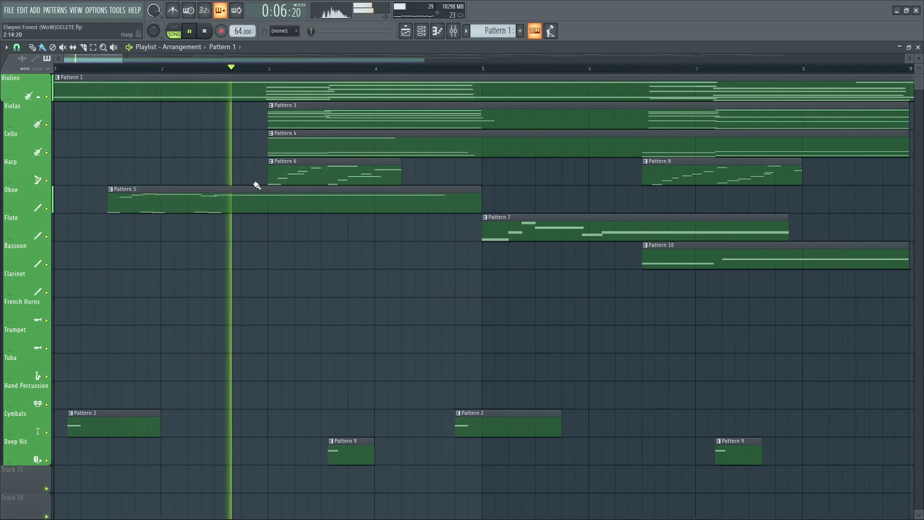
double_click(276, 113)
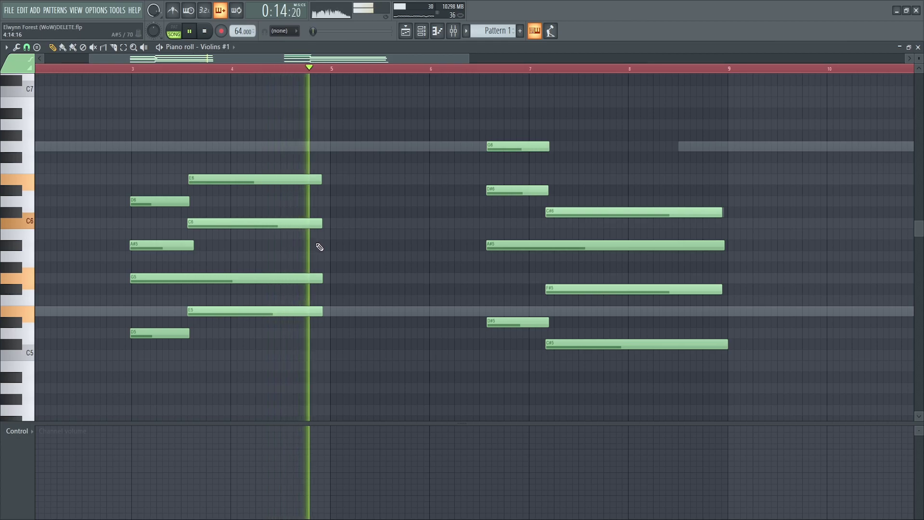
double_click(379, 149)
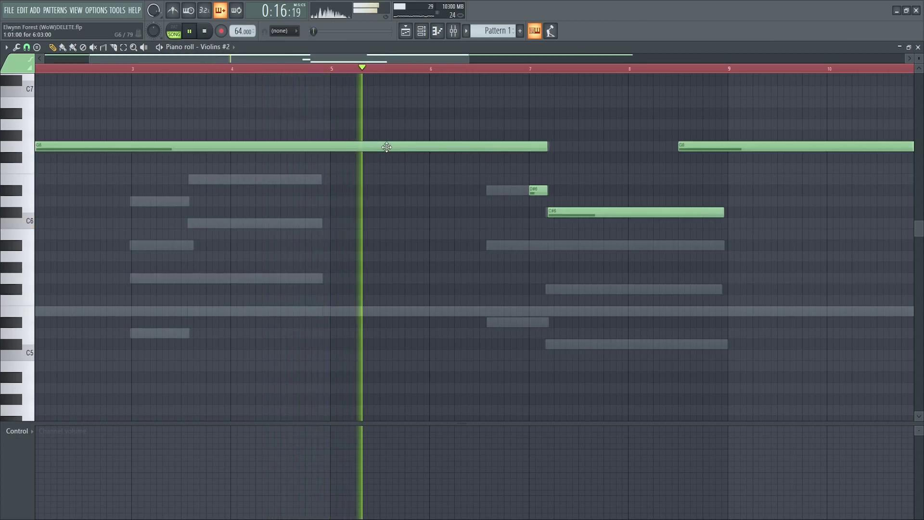
left_click_drag(484, 201, 363, 220)
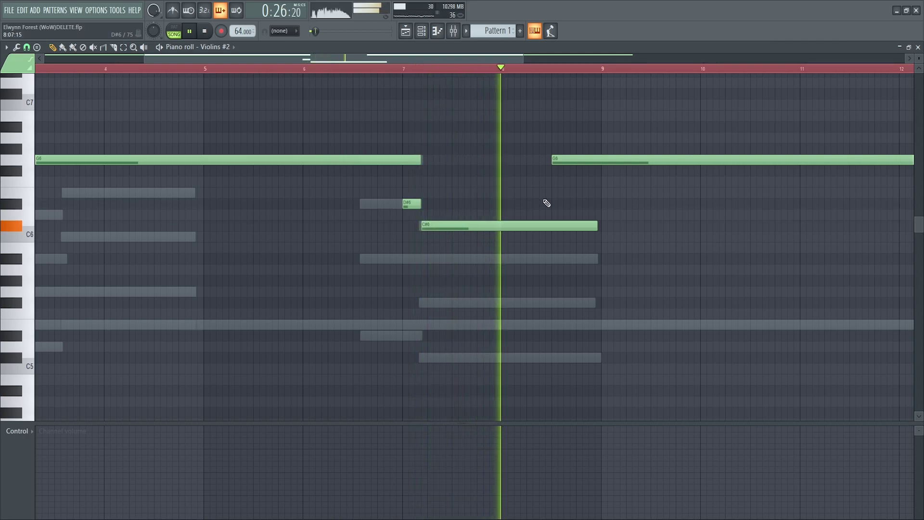
key("F5")
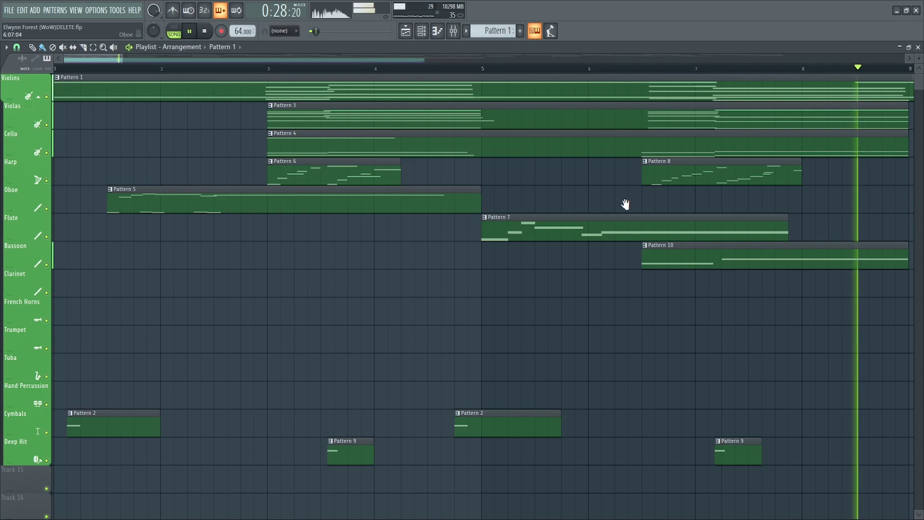
Step: Follow the harp melody of Pattern 13 in the piano roll during playback, and return to the playlist
left_click_drag(443, 232, 62, 268)
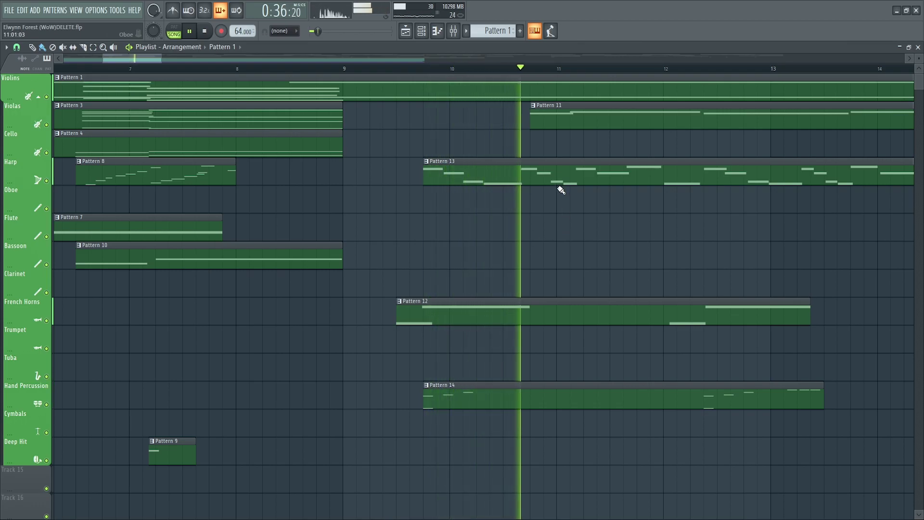
double_click(584, 169)
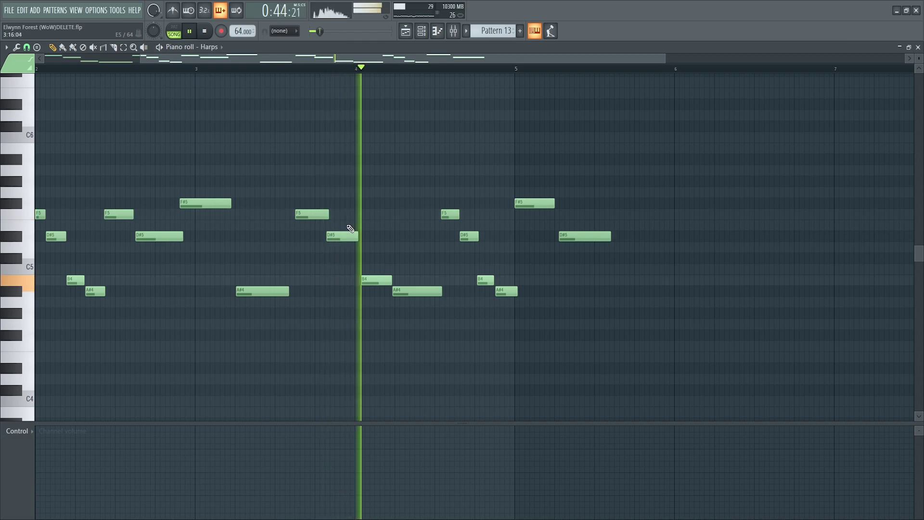
key("F5")
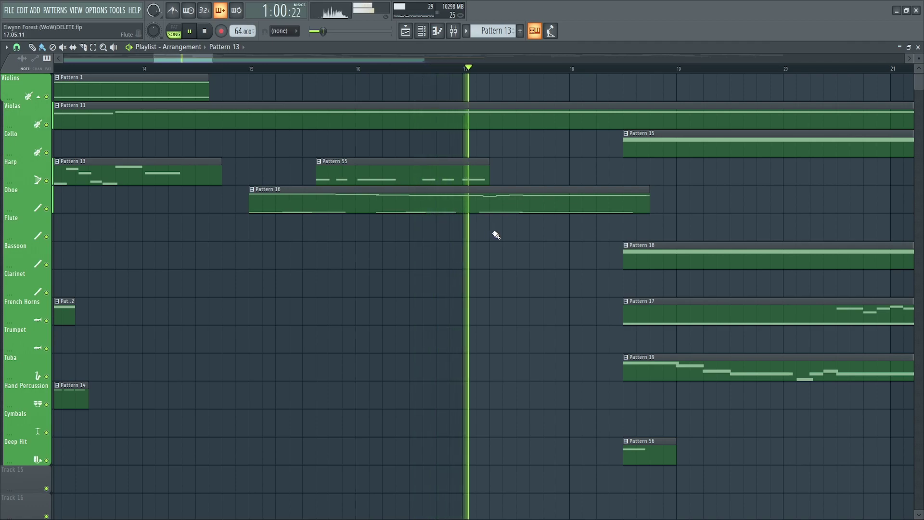
Step: Follow the Tuba #1 line of Pattern 19 in the piano roll during playback, and return to the playlist
left_click_drag(556, 244, 276, 284)
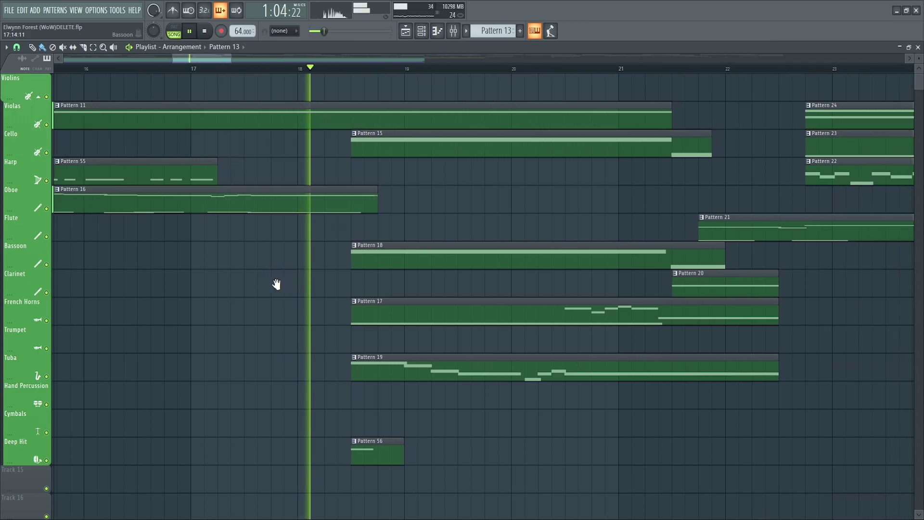
double_click(402, 358)
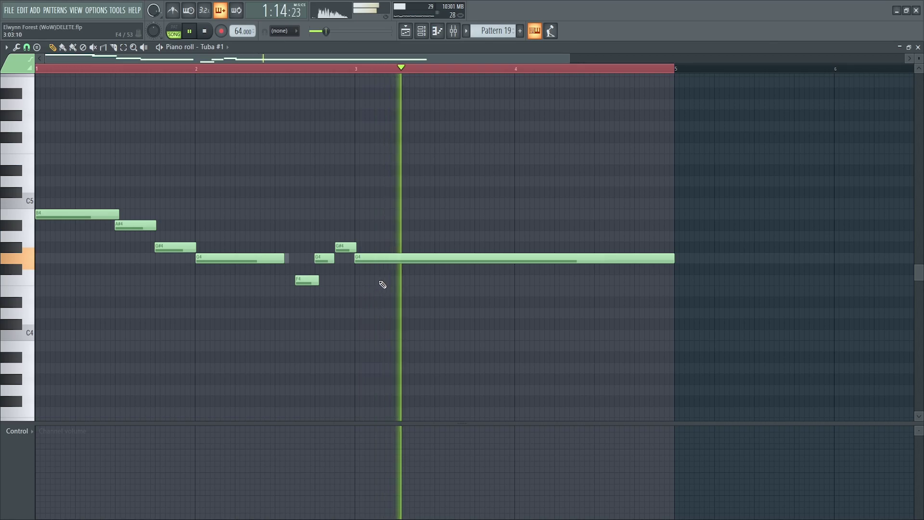
key("F5")
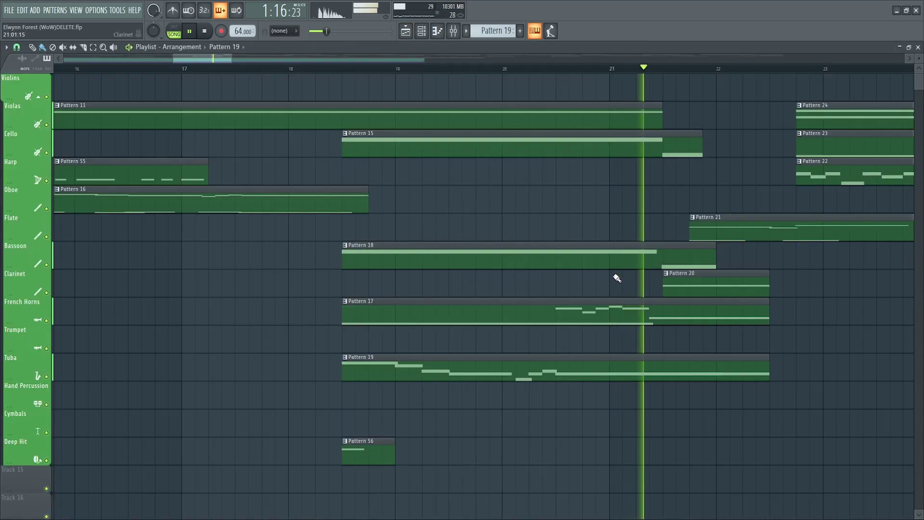
Step: Follow the Flute #1 melody of Pattern 21 in the piano roll during playback, and return to the playlist
left_click_drag(598, 275, 144, 298)
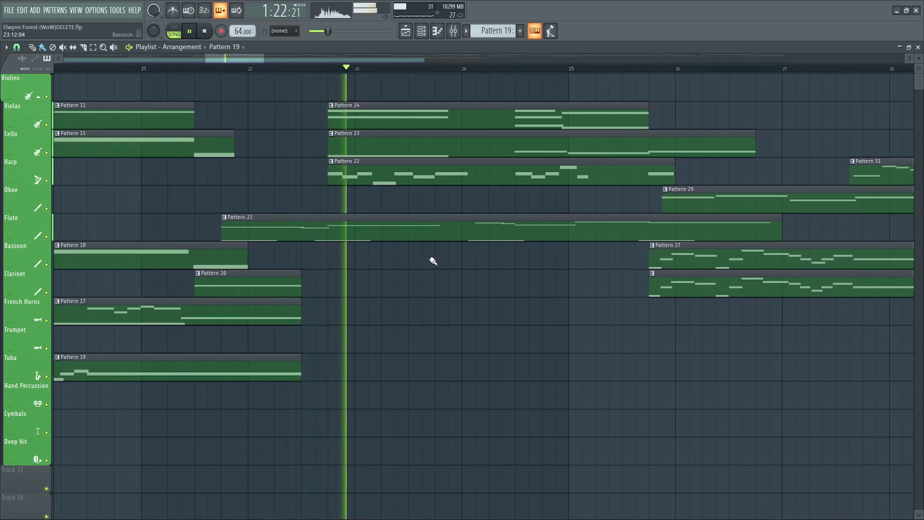
double_click(487, 231)
left_click_drag(486, 227, 368, 285)
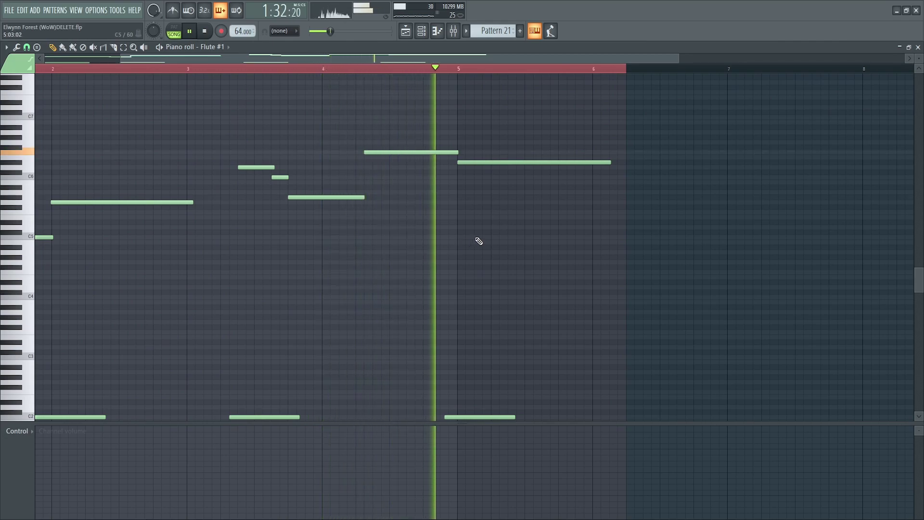
key("F5")
Step: Follow the Clarinet #1 notes of the second clarinet clip in the piano roll during playback, and return to the playlist
left_click_drag(713, 255, 281, 305)
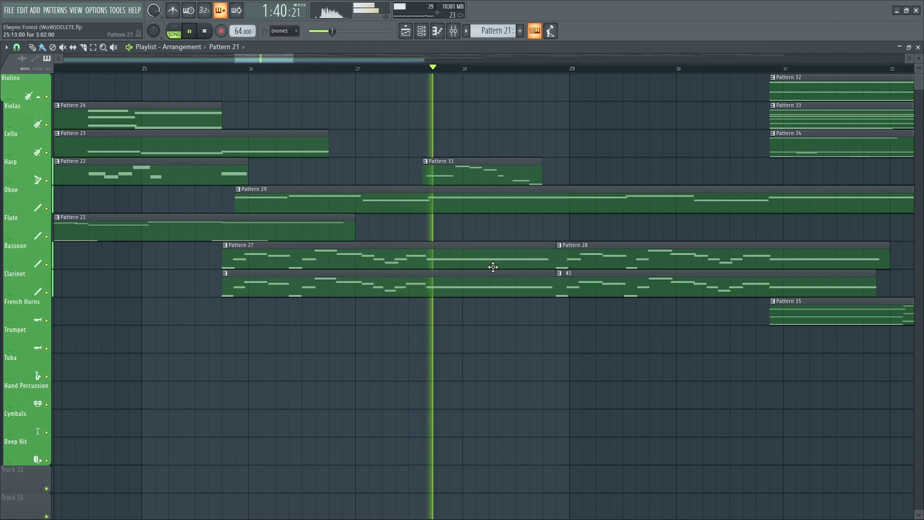
double_click(577, 286)
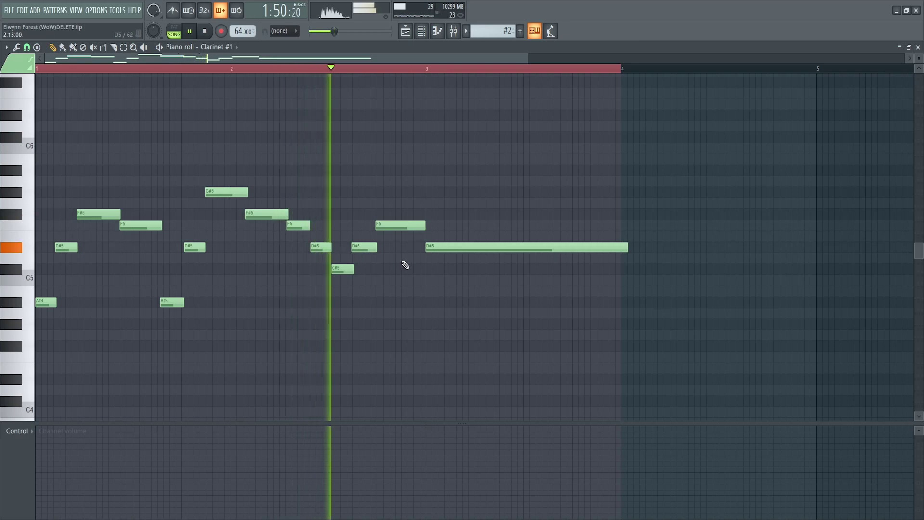
key("F5")
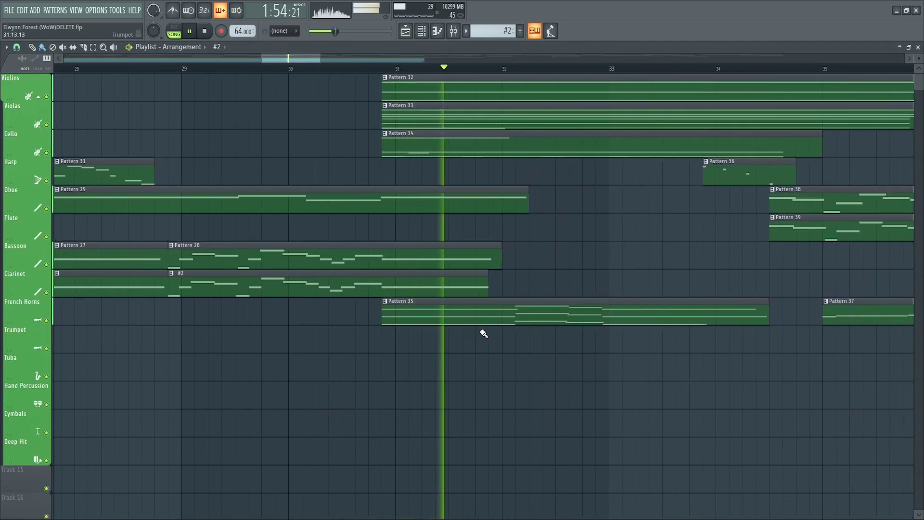
Step: Examine the sustained viola chord of Pattern 33 across its full pitch range in the piano roll, and return to the playlist
double_click(511, 113)
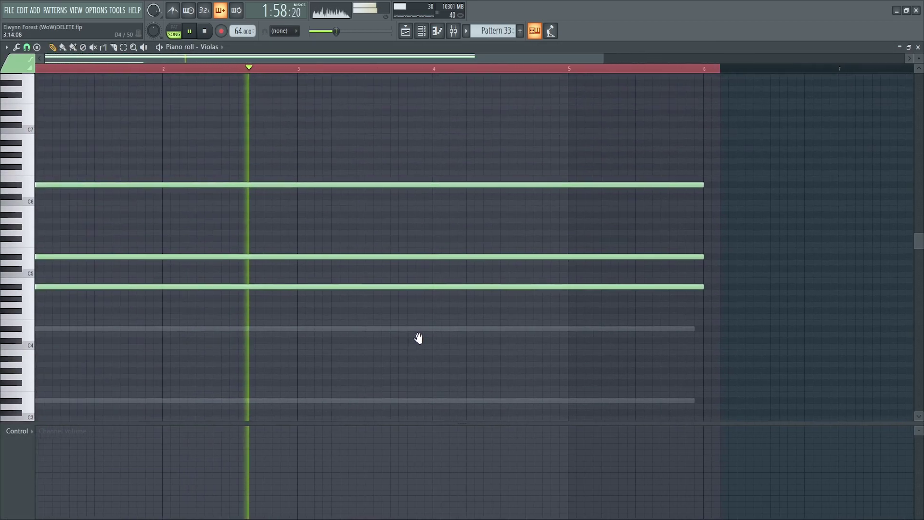
left_click_drag(444, 351, 449, 271)
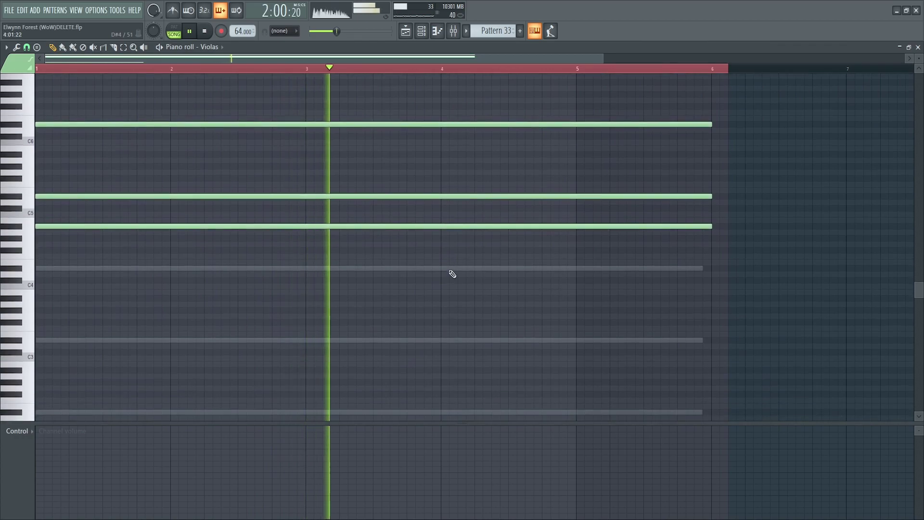
key("Escape")
Step: Follow playback in the playlist through the oboe, flute, French horn and trumpet clips up to the start of Patterns 46 and 47
left_click_drag(741, 262, 444, 301)
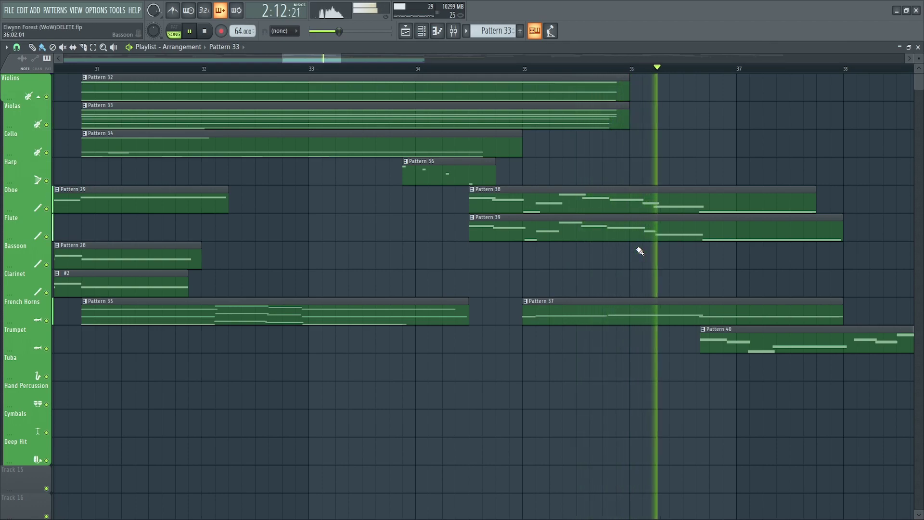
left_click_drag(640, 251, 326, 284)
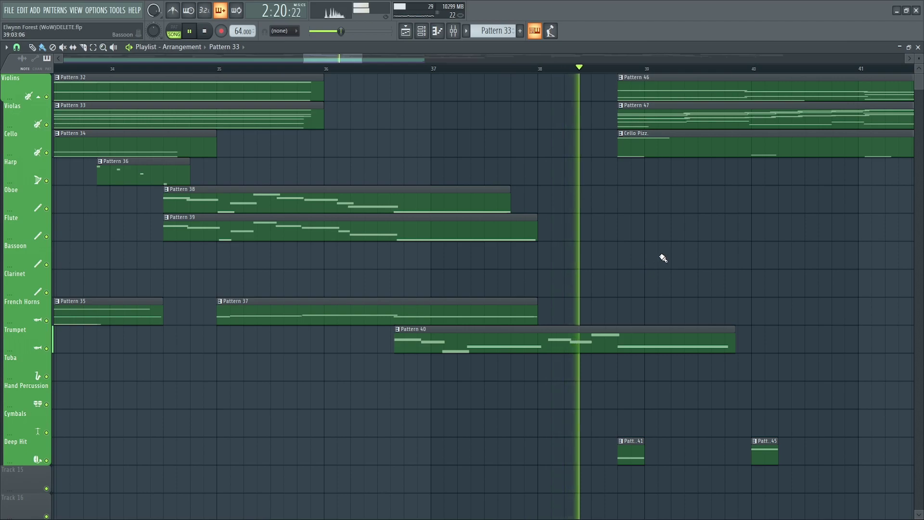
left_click_drag(686, 250, 425, 281)
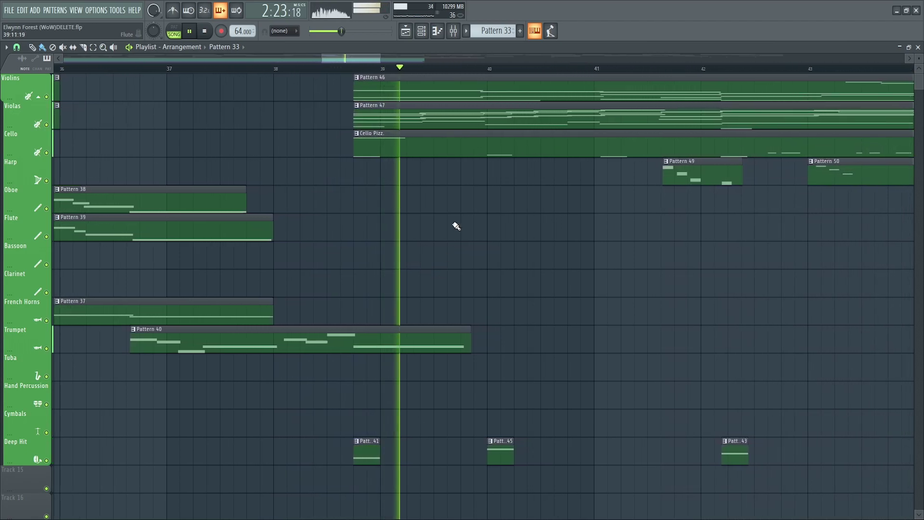
Step: Compare the Violas, Session Strings and Cellos #2 notes of Pattern 47 in the piano roll during playback, and return to the playlist
double_click(469, 117)
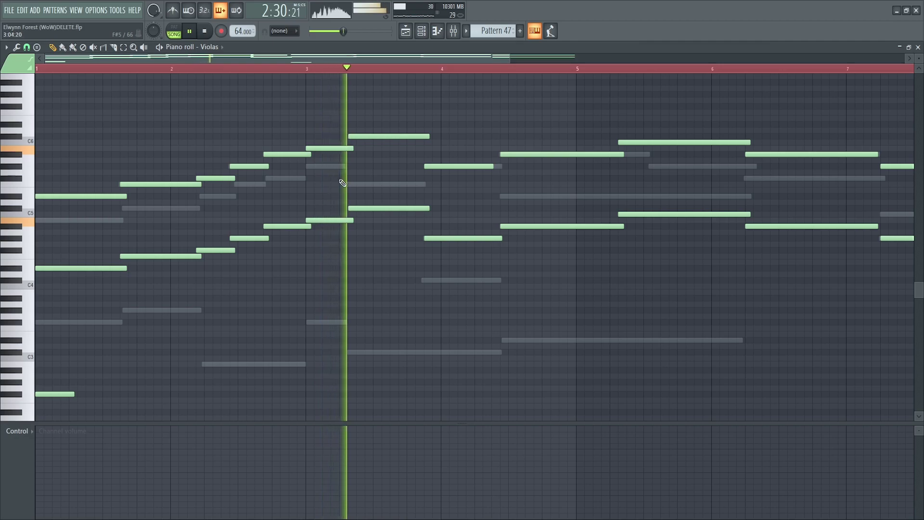
double_click(365, 183)
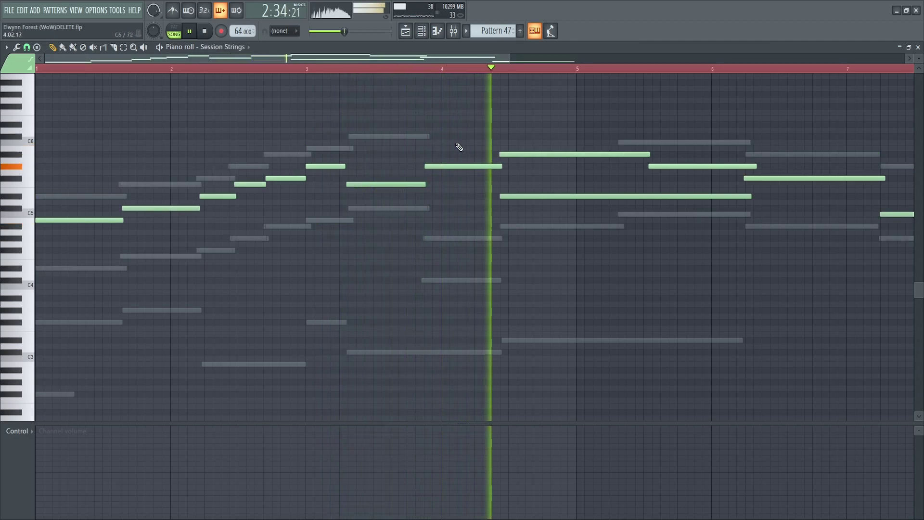
scroll(243, 50, "down", 1)
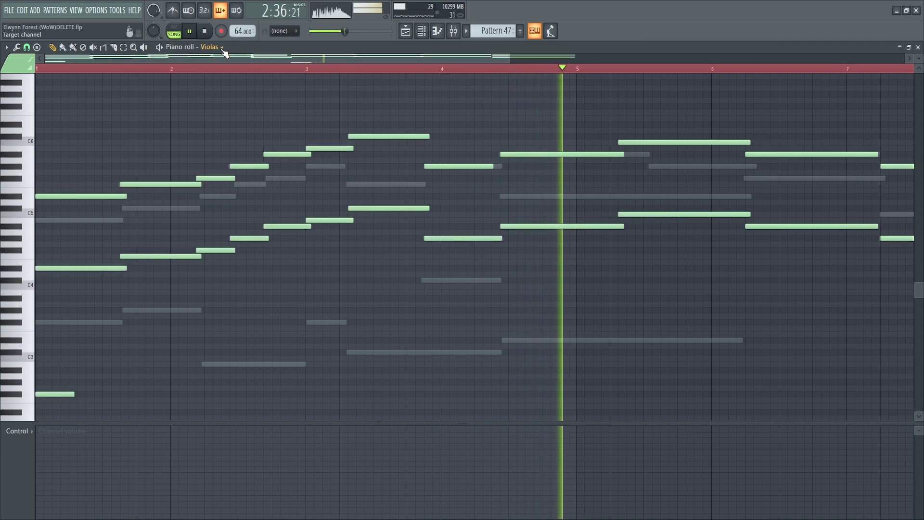
scroll(224, 49, "down", 1)
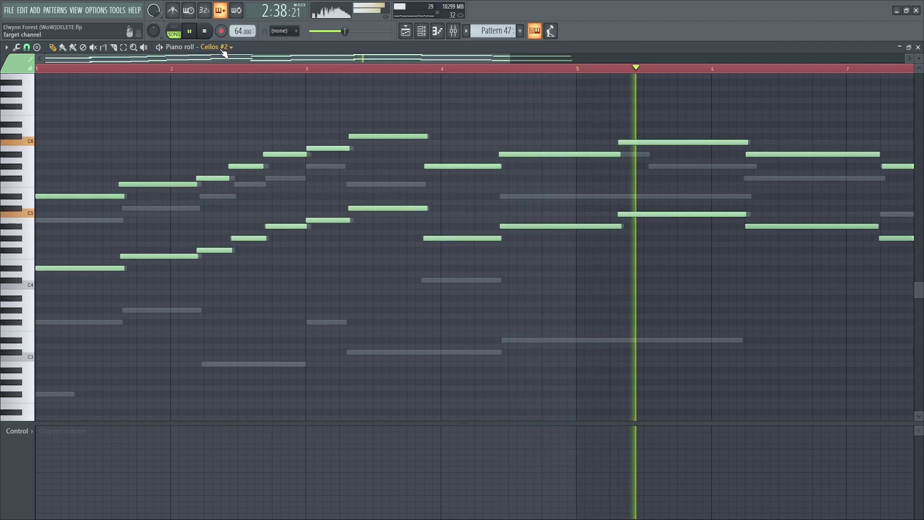
scroll(224, 50, "down", 1)
scroll(225, 50, "up", 3)
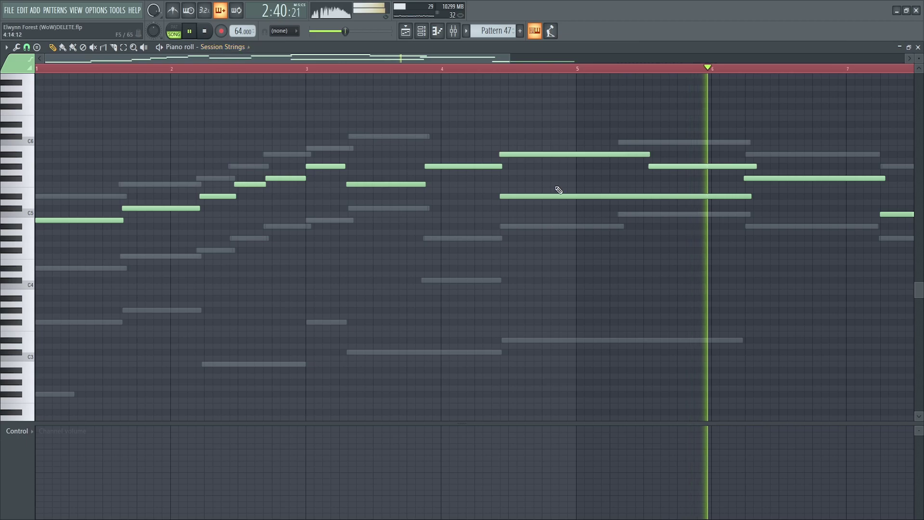
left_click_drag(620, 266, 361, 277)
key("F5")
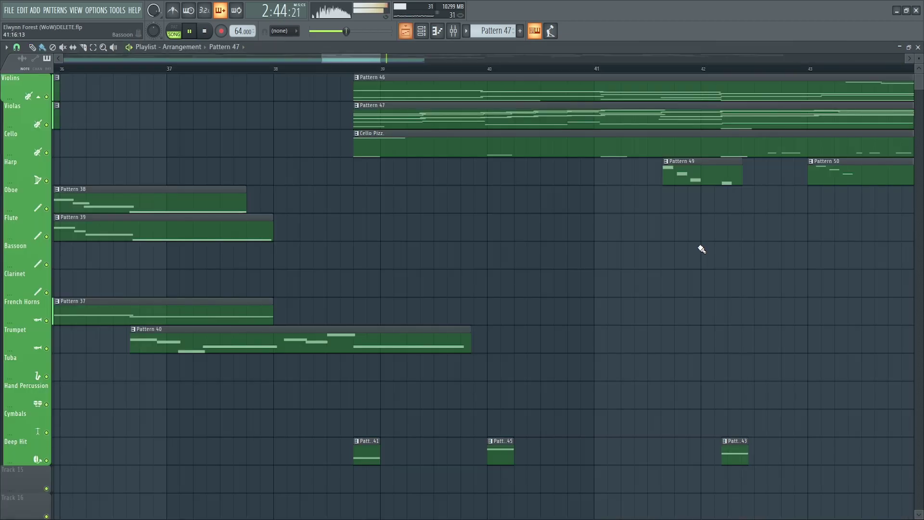